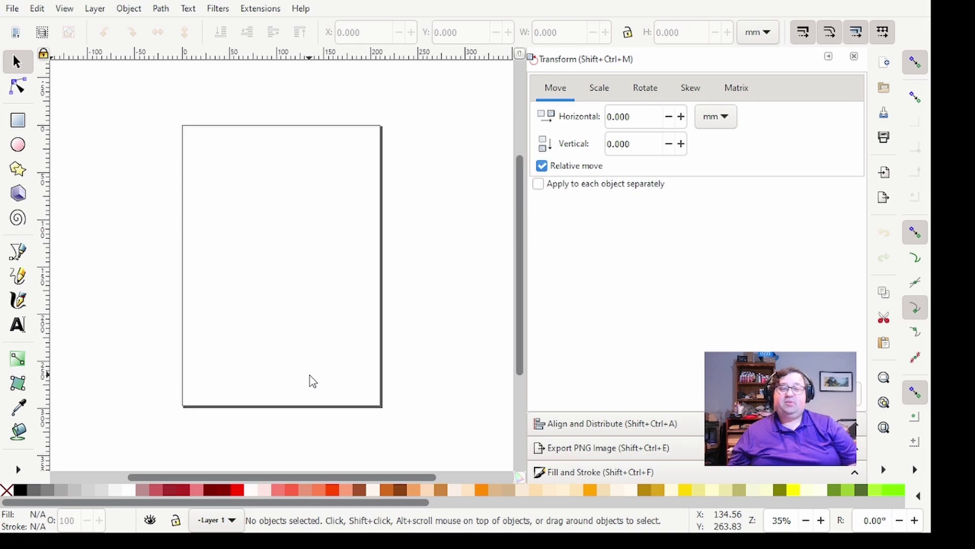
Resize the document page to a wider format, more than 300 mm across
left_click(821, 521)
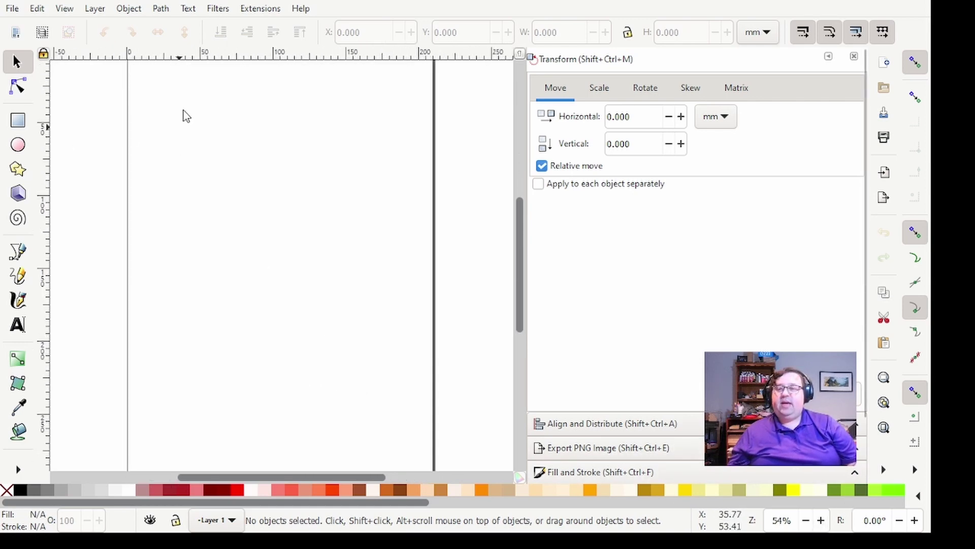
left_click(13, 9)
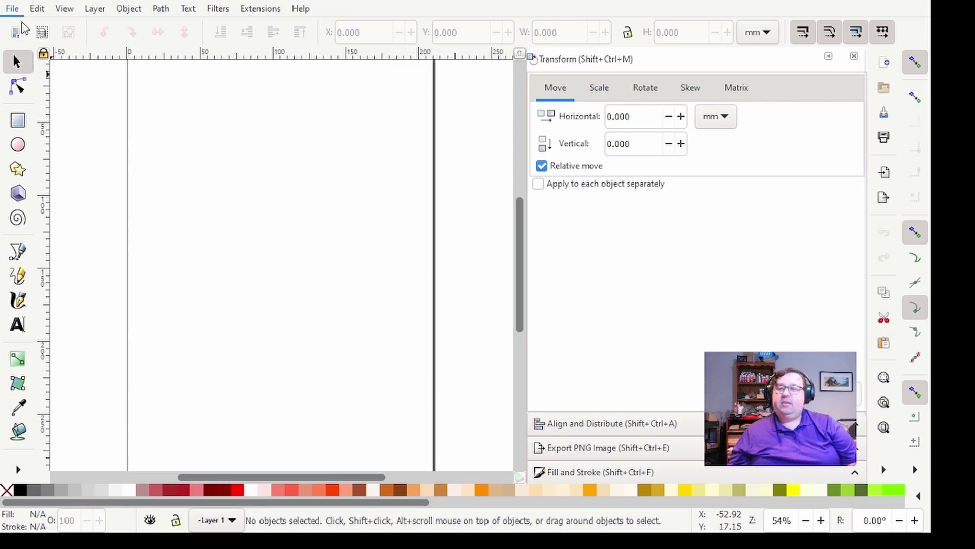
left_click(474, 256)
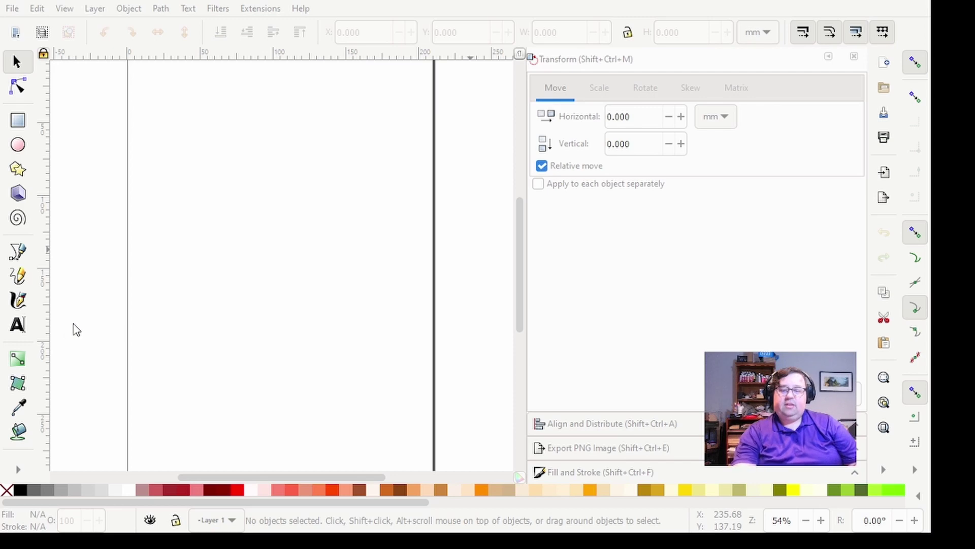
key("ctrl+shift+r")
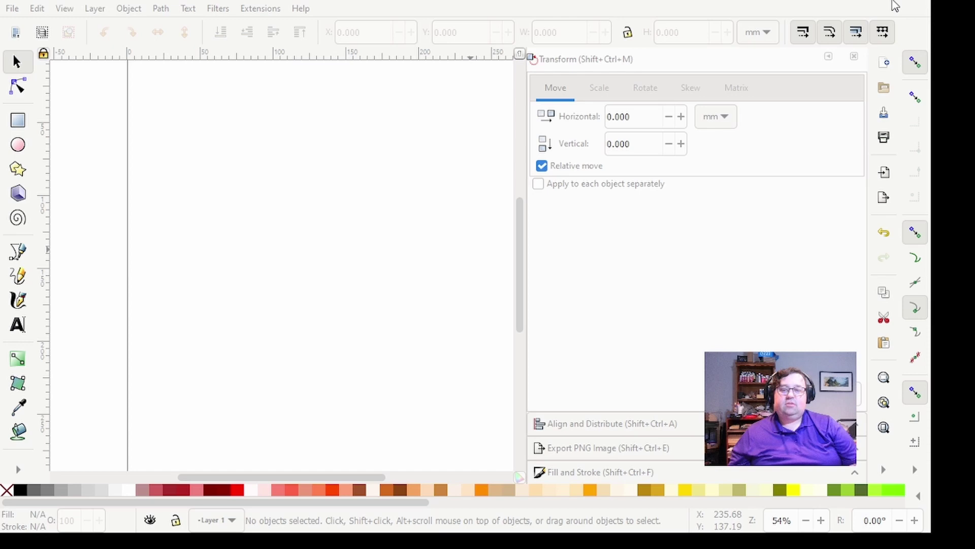
Draw a rectangle about 64 mm wide and 83 mm high near the page's upper-left corner
left_click_drag(316, 476, 352, 474)
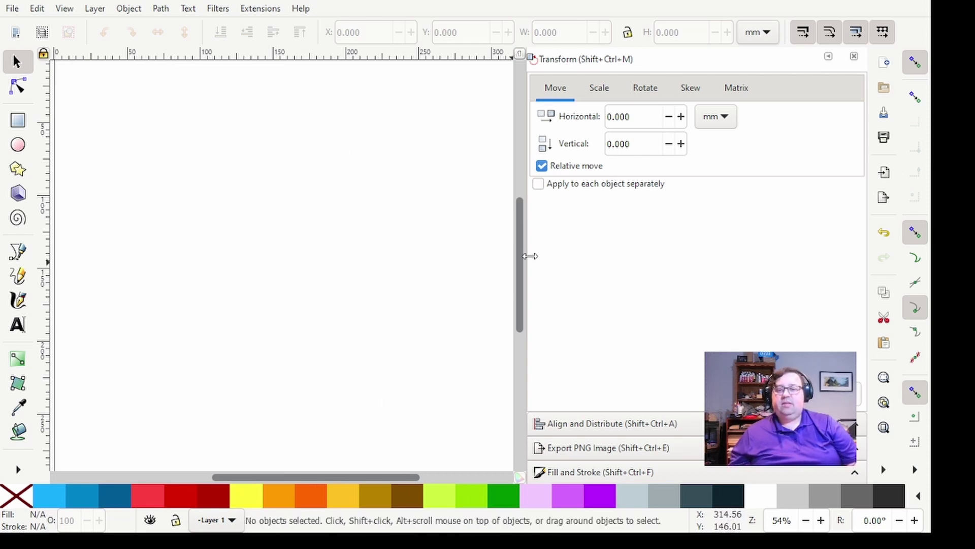
mouse_move(521, 254)
left_mouse_down()
mouse_move(515, 224)
mouse_move(517, 236)
left_mouse_up()
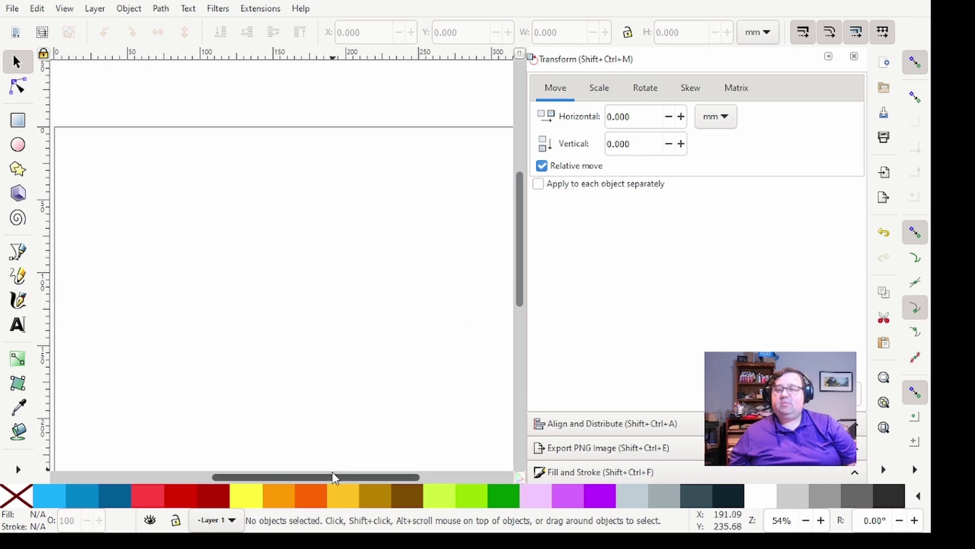
left_click_drag(329, 474, 312, 475)
scroll(204, 198, "down", 1)
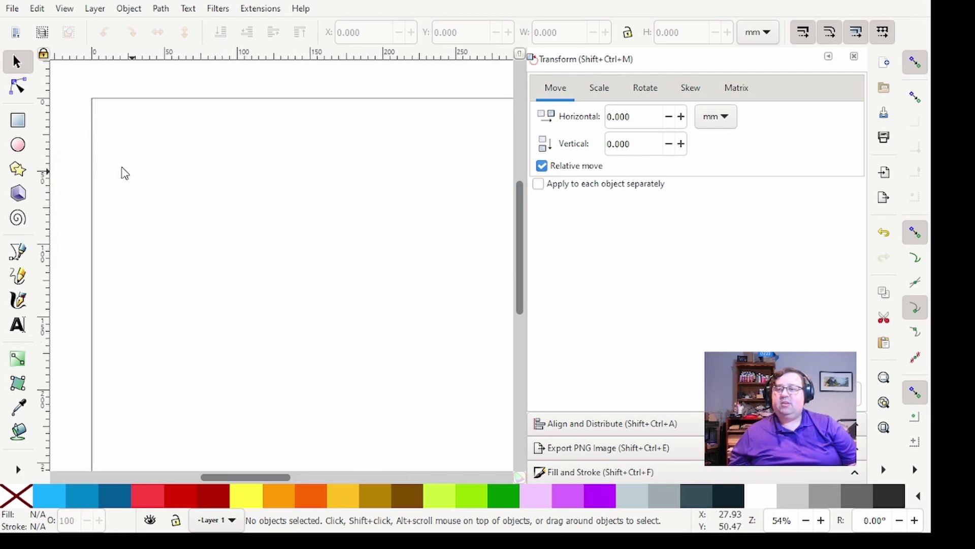
left_click(18, 119)
left_click_drag(170, 127, 262, 248)
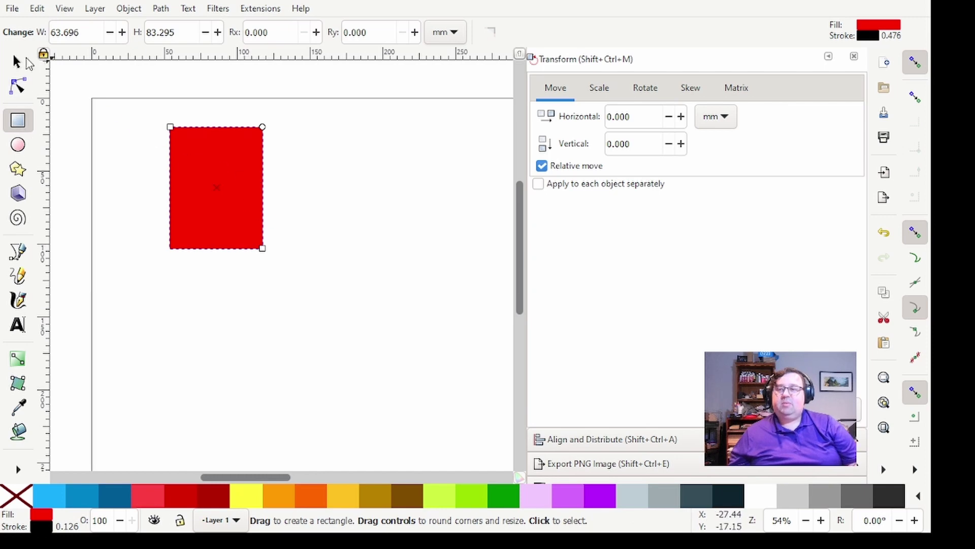
Set the rectangle's width and height to 6 mm each and deselect it
key("s")
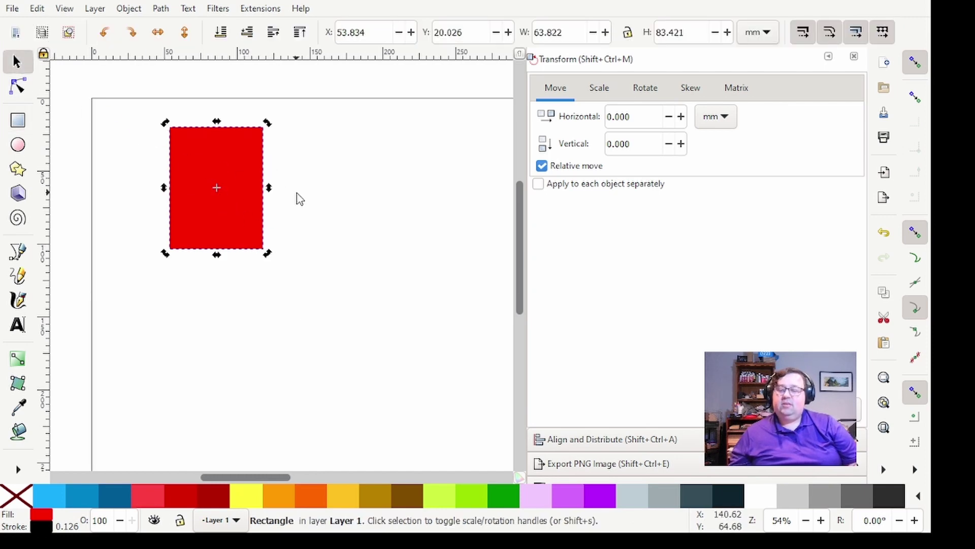
key("ctrl+shift+a")
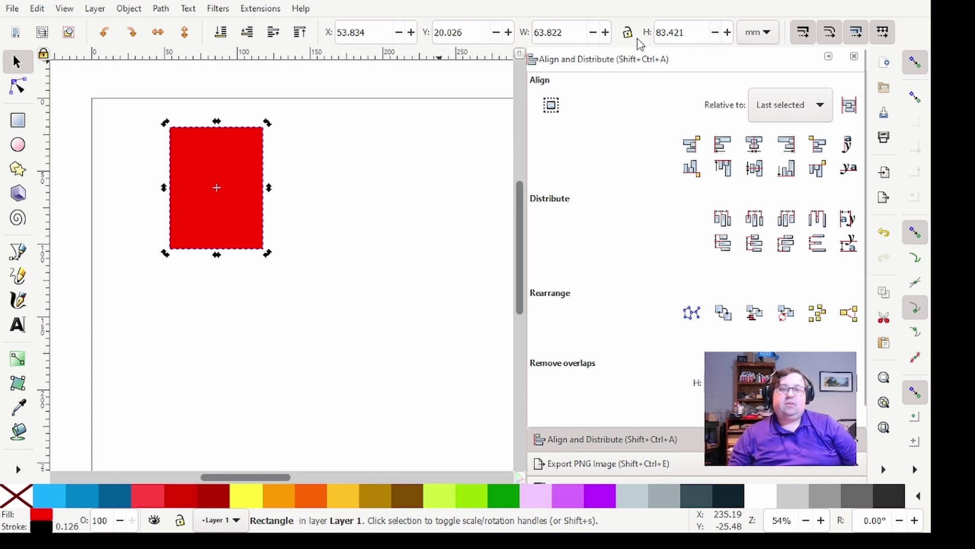
left_click_drag(585, 29, 521, 32)
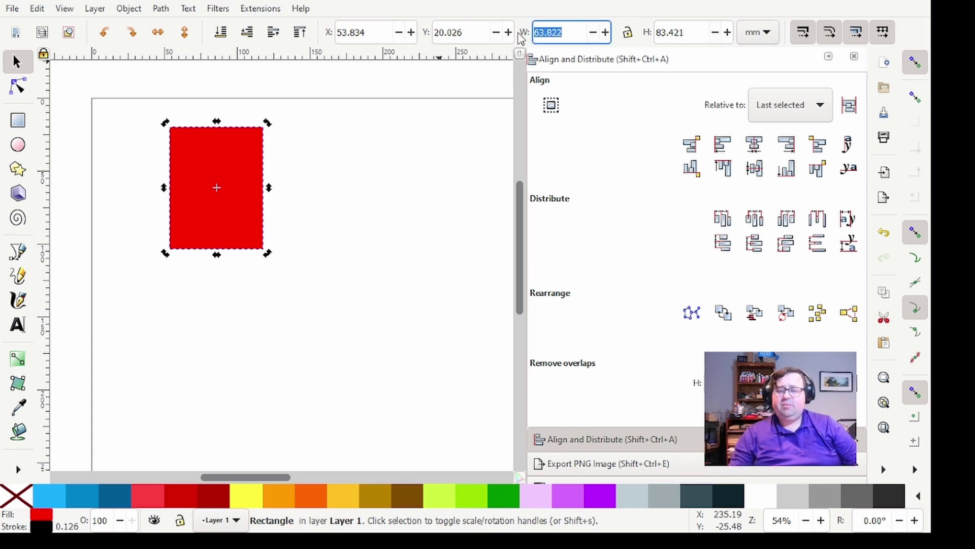
type("6")
key("Tab")
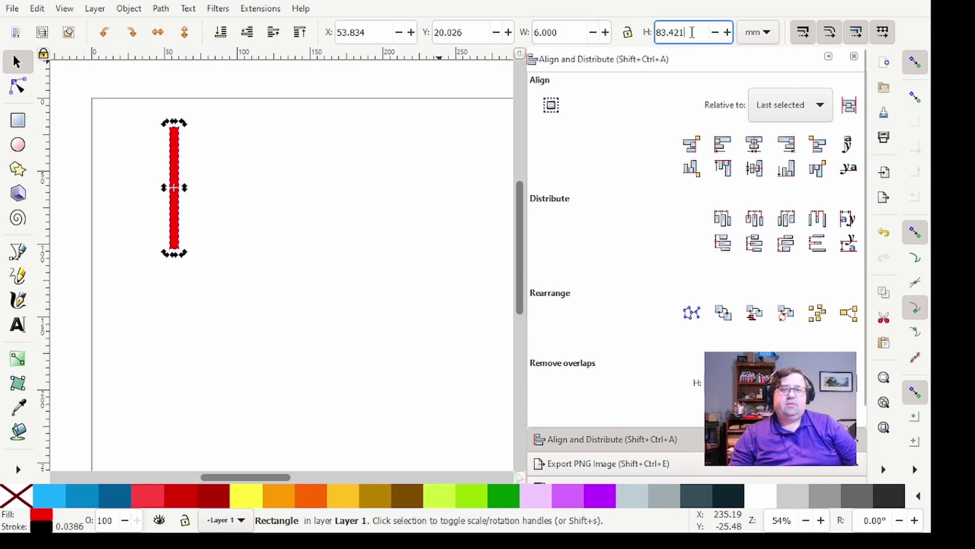
type("6")
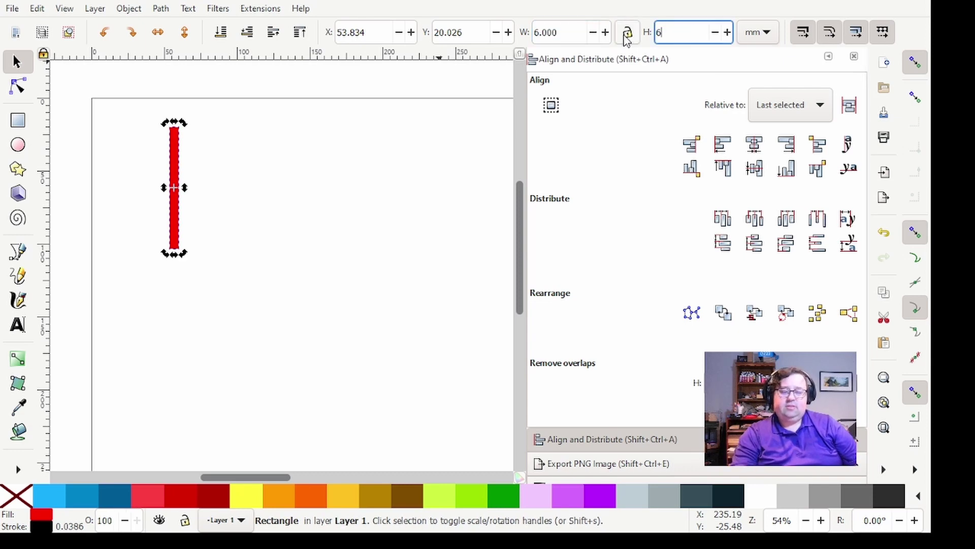
key("Return")
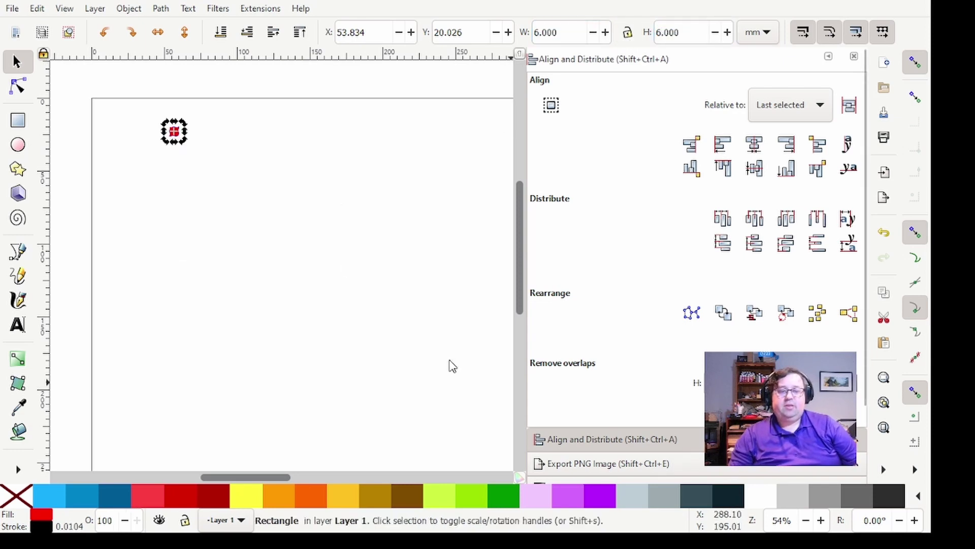
left_click(196, 174)
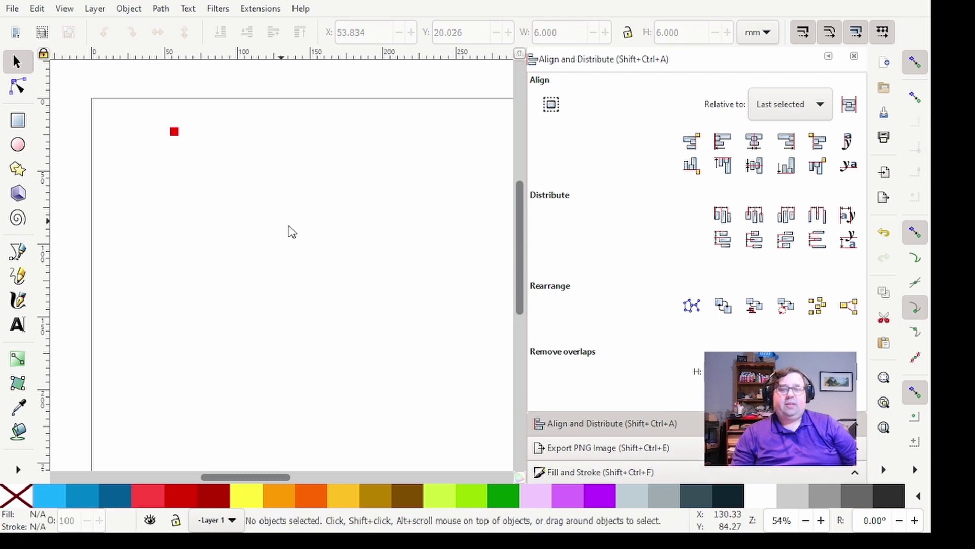
Select the small square and give its stroke the darker red palette colour (dc0000)
scroll(234, 273, "up", 4, "ctrl")
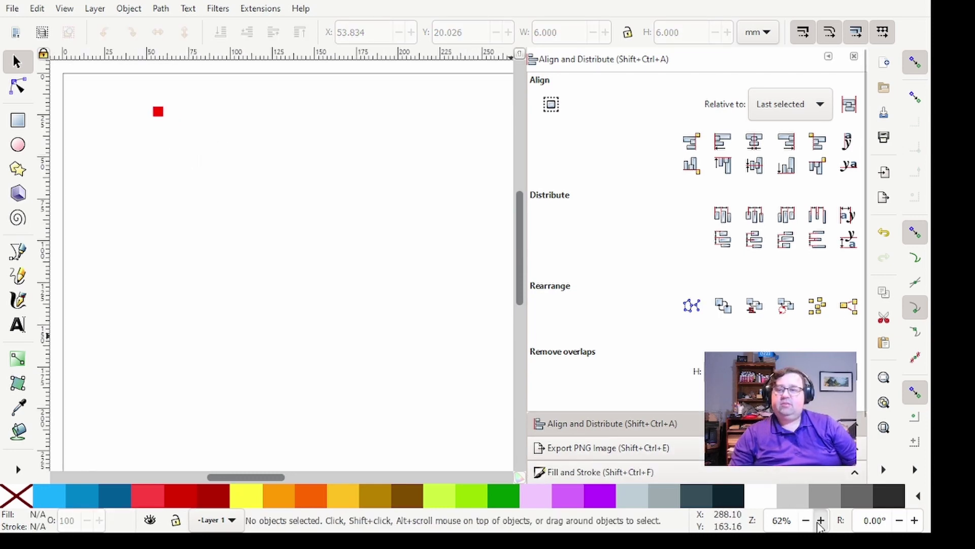
scroll(196, 235, "up", 6)
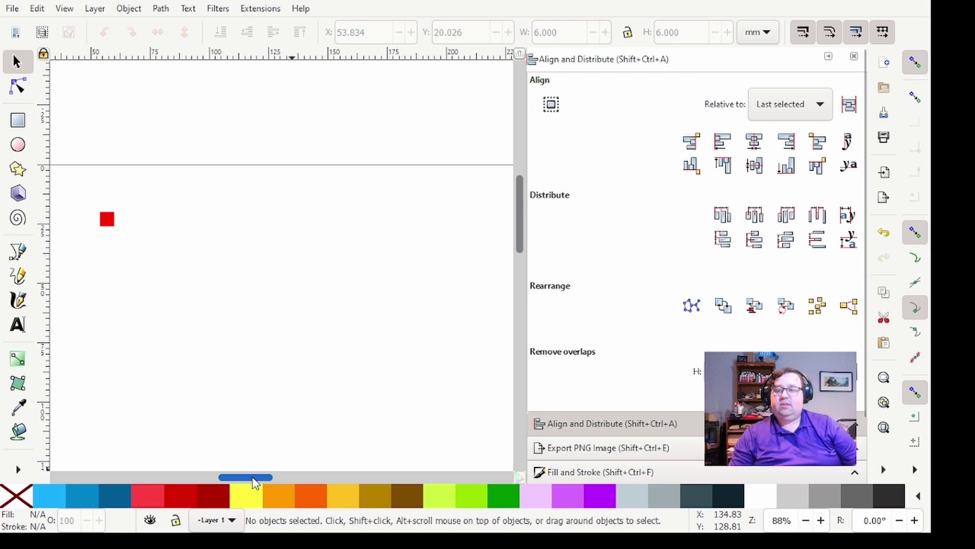
left_click_drag(253, 478, 230, 478)
left_click(821, 521)
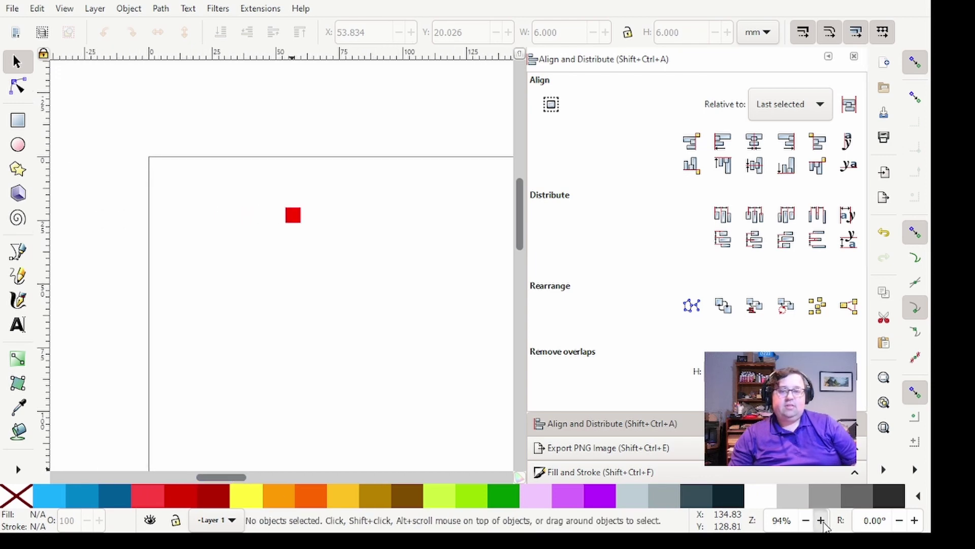
left_click(821, 521)
left_click(821, 521)
left_click(821, 520)
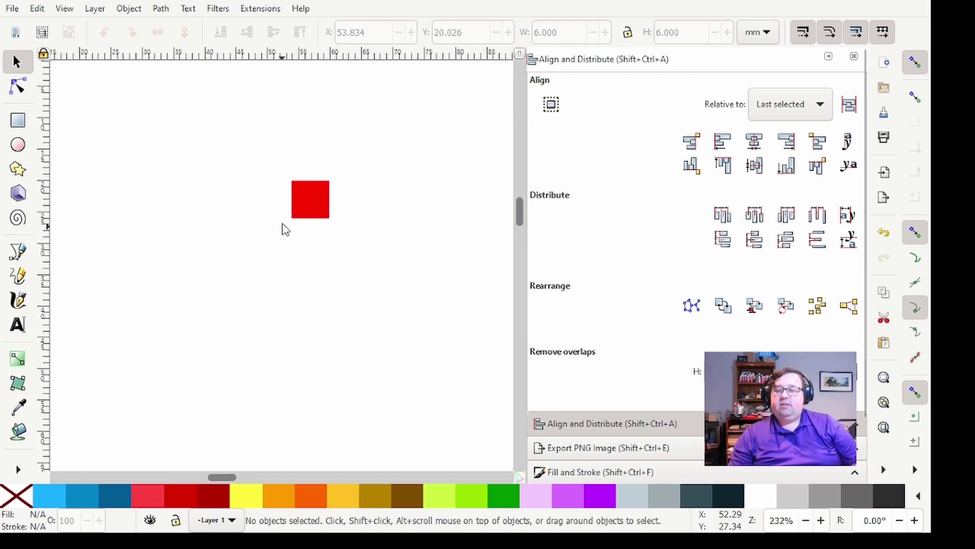
left_click(317, 211)
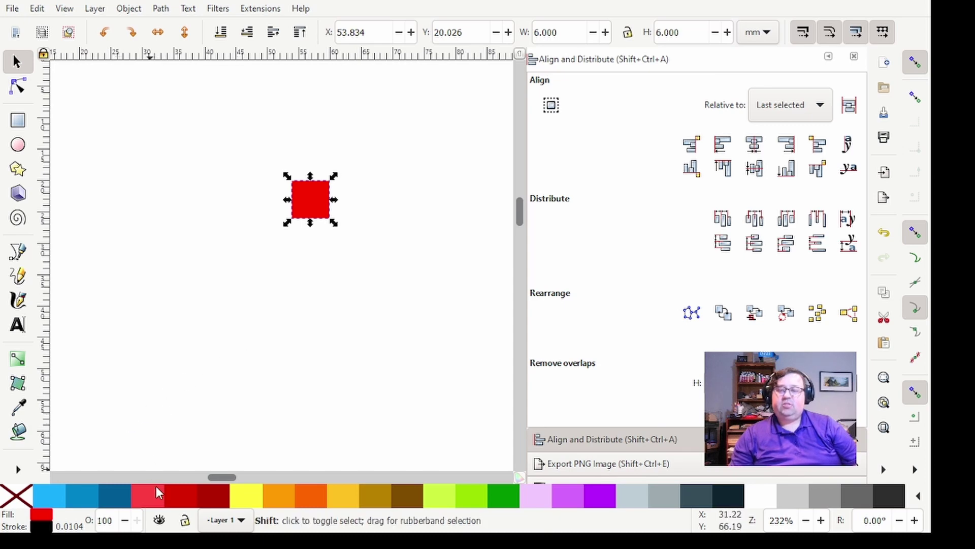
left_click(182, 502, "shift")
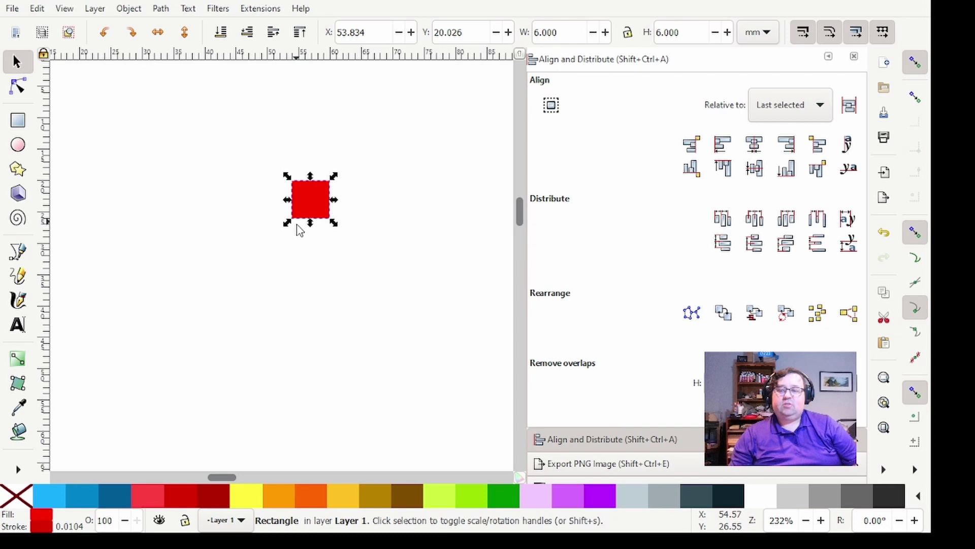
Set the square's stroke width to 1 mm and remove its fill
left_click(42, 527)
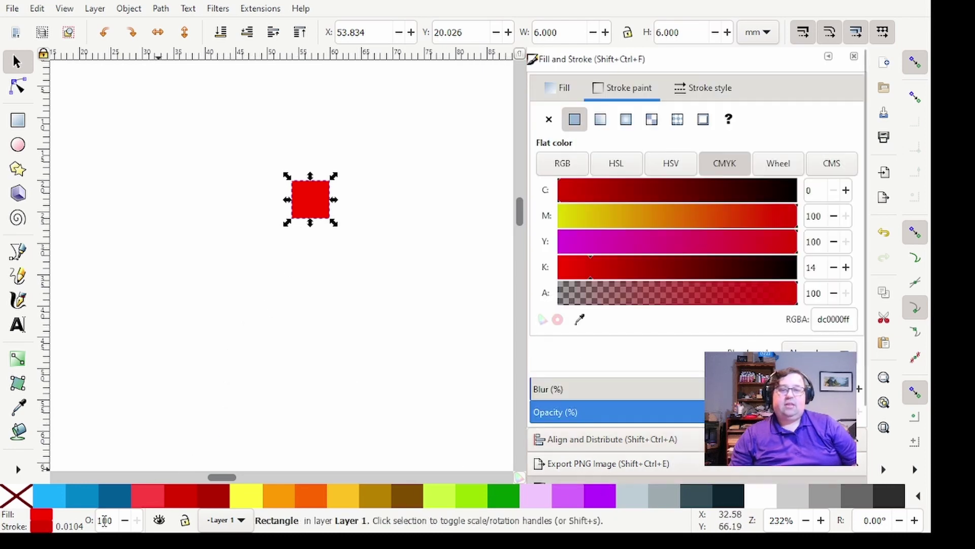
left_click(711, 88)
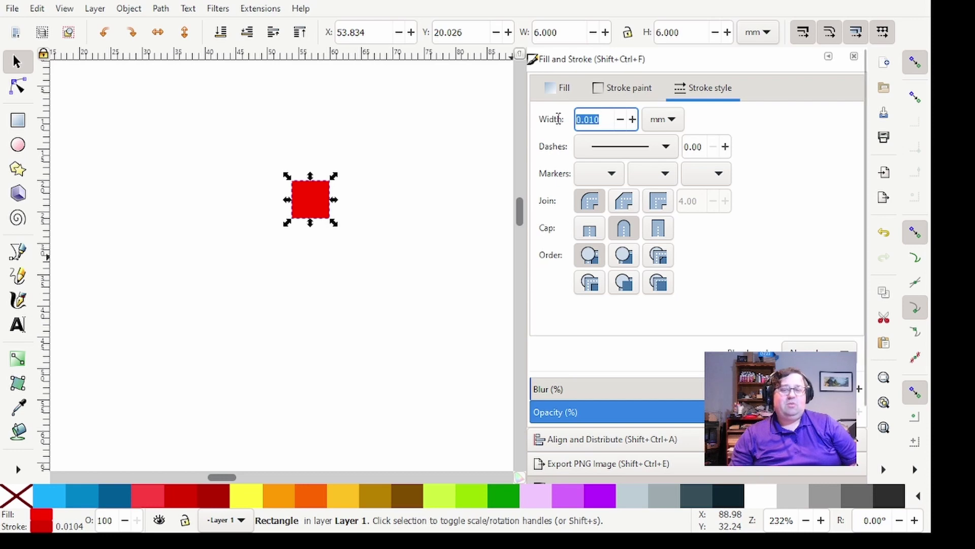
type("1.")
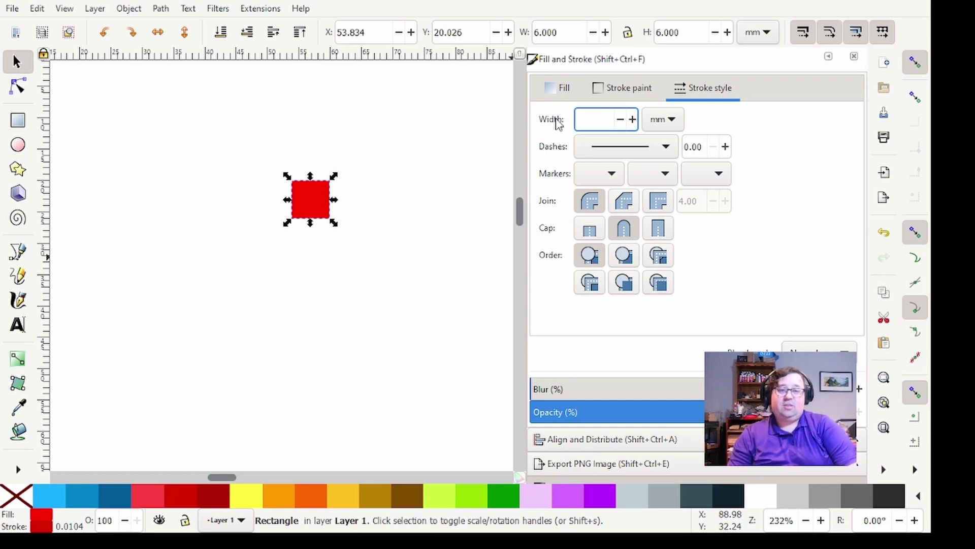
key("Return")
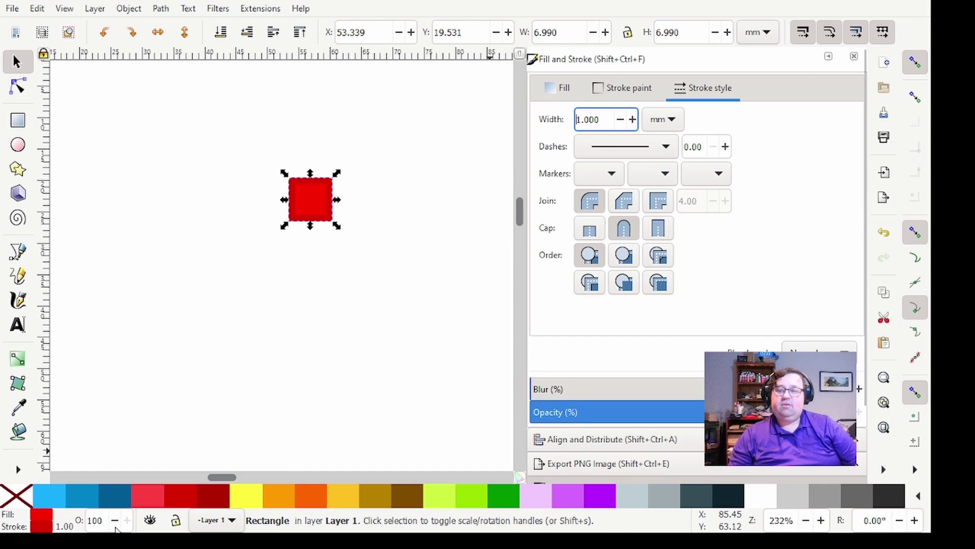
left_click(16, 497)
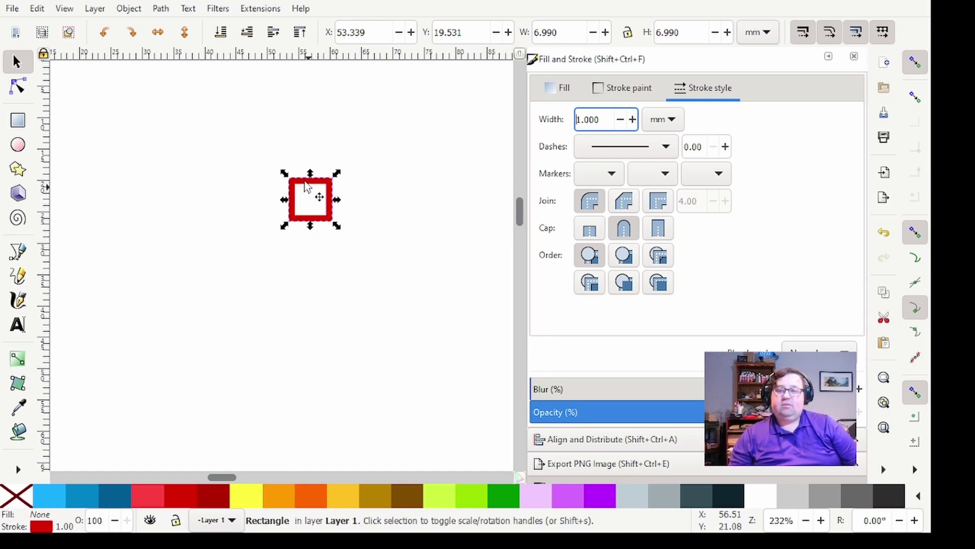
left_click(273, 191)
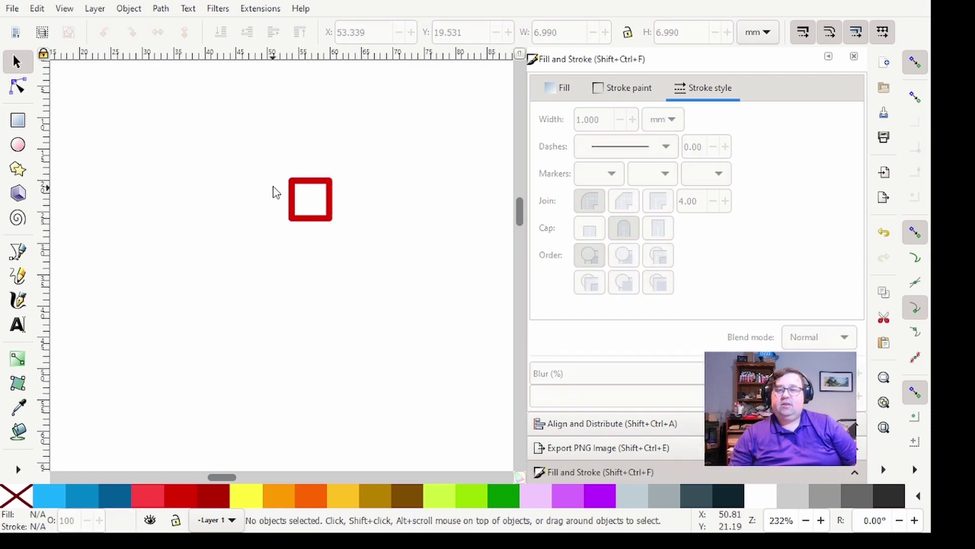
left_click_drag(266, 144, 396, 257)
left_click(339, 289)
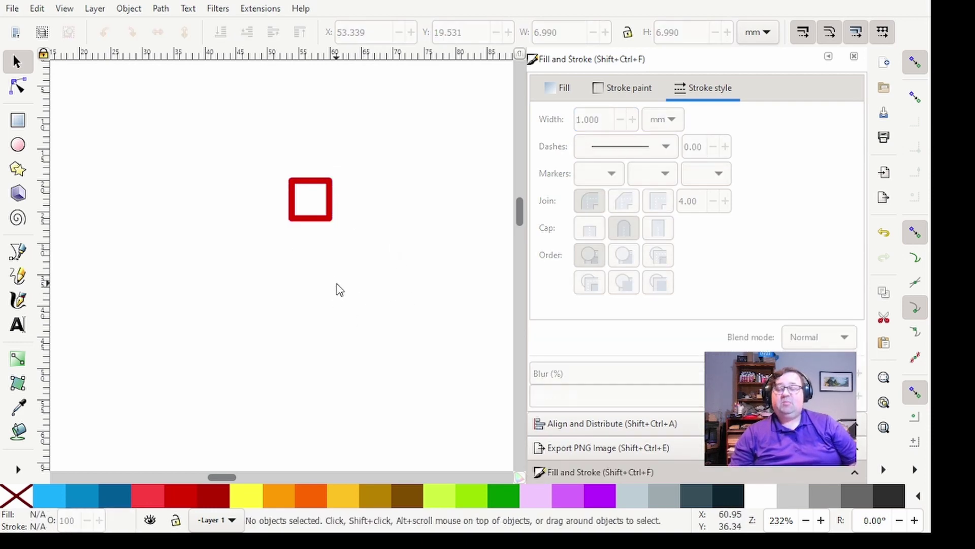
Apply the Blue1 colour to the square's fill and stroke, and remove the fill to leave a blue outline
left_click_drag(236, 135, 396, 283)
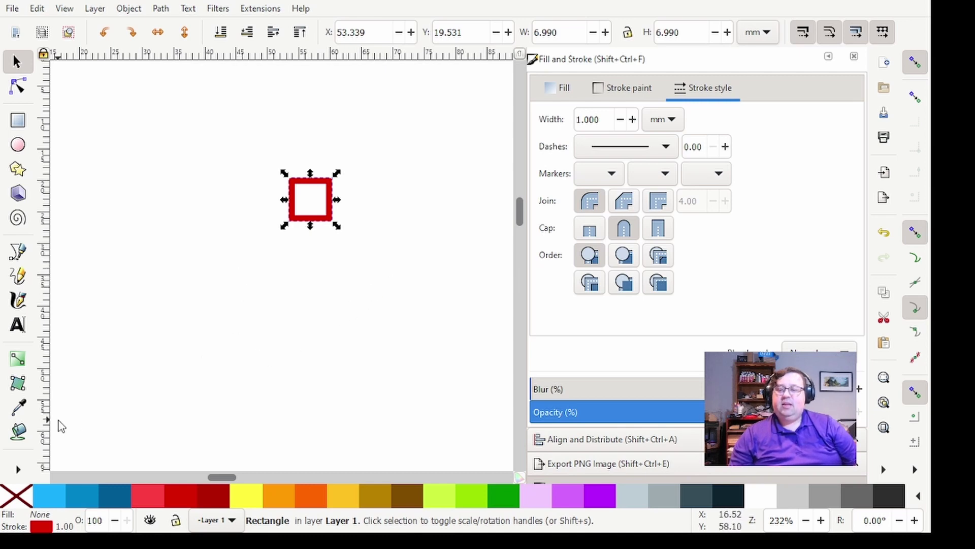
left_click(52, 502)
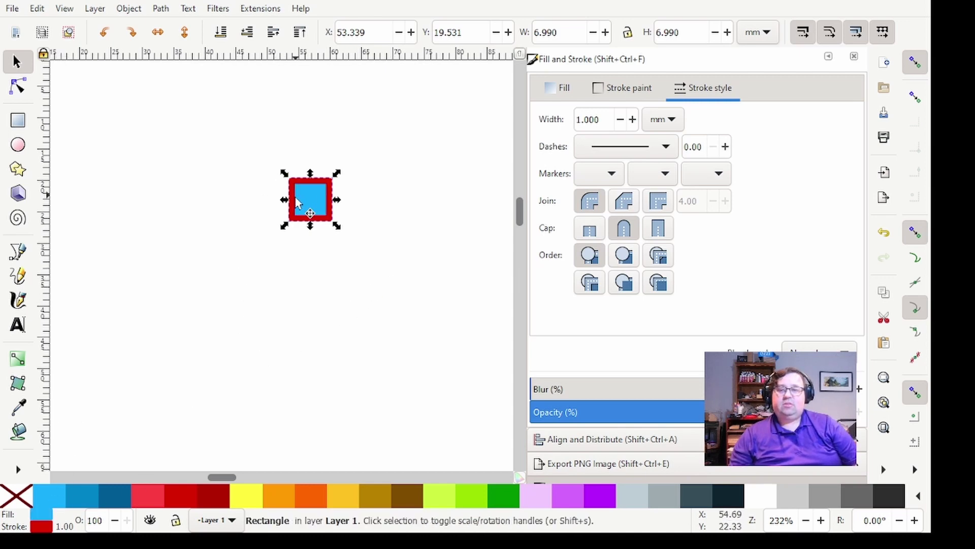
left_click(52, 500, "shift")
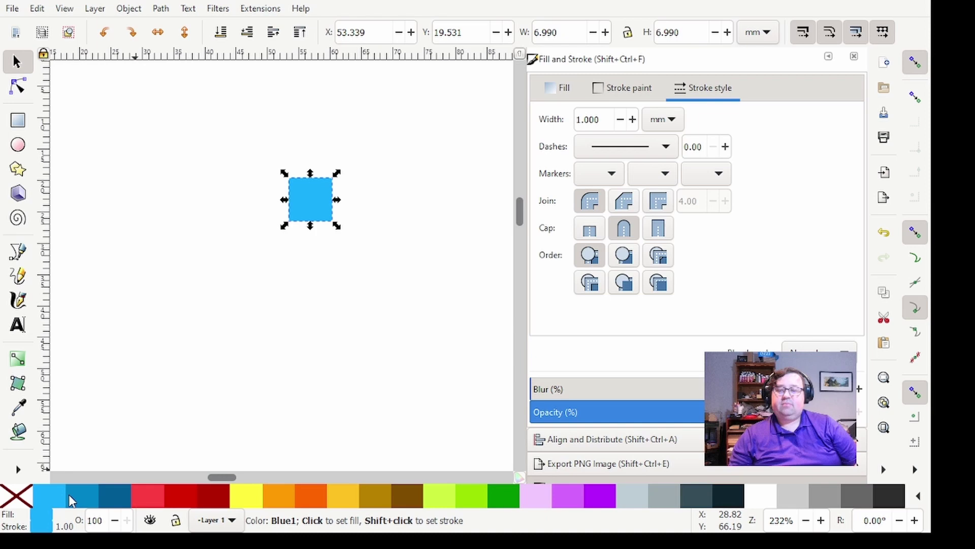
left_click(18, 500)
Duplicate the blue square, select both, and align left edge to right edge relative to the last selected so they sit side by side
key("ctrl")
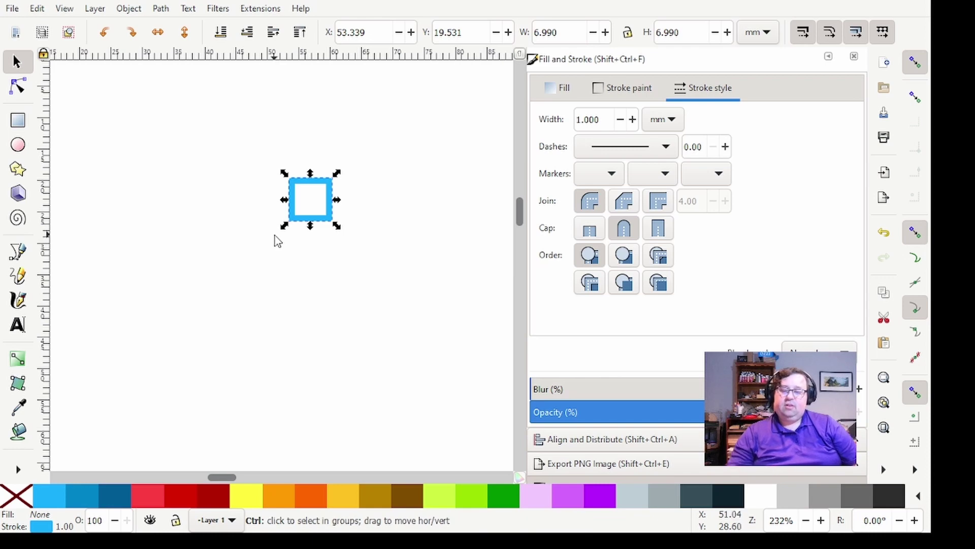
left_click_drag(242, 148, 319, 211)
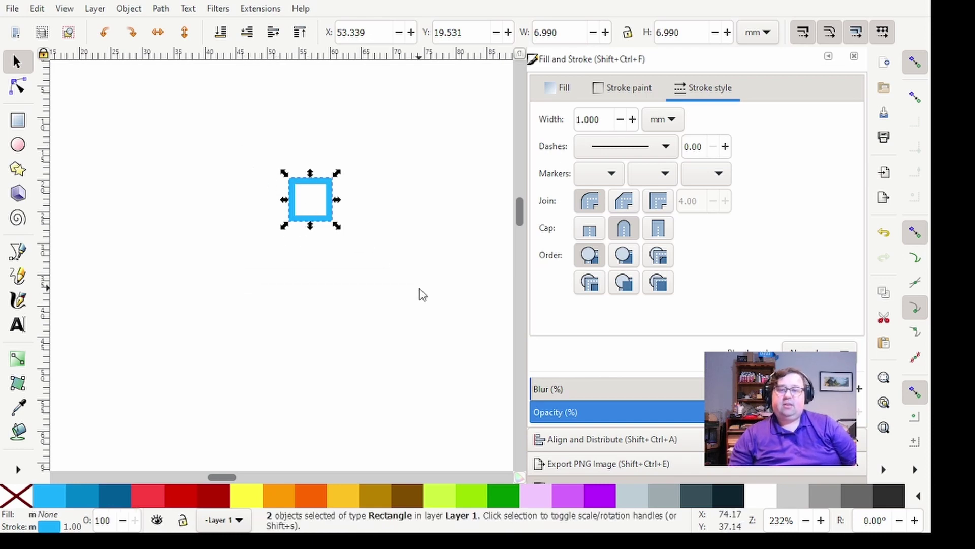
key("ctrl+shift+a")
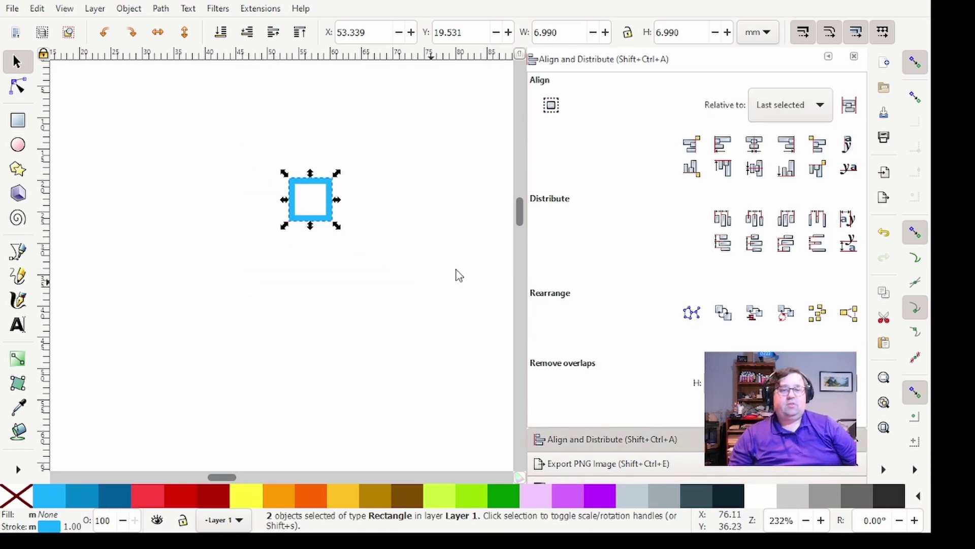
left_click(817, 145)
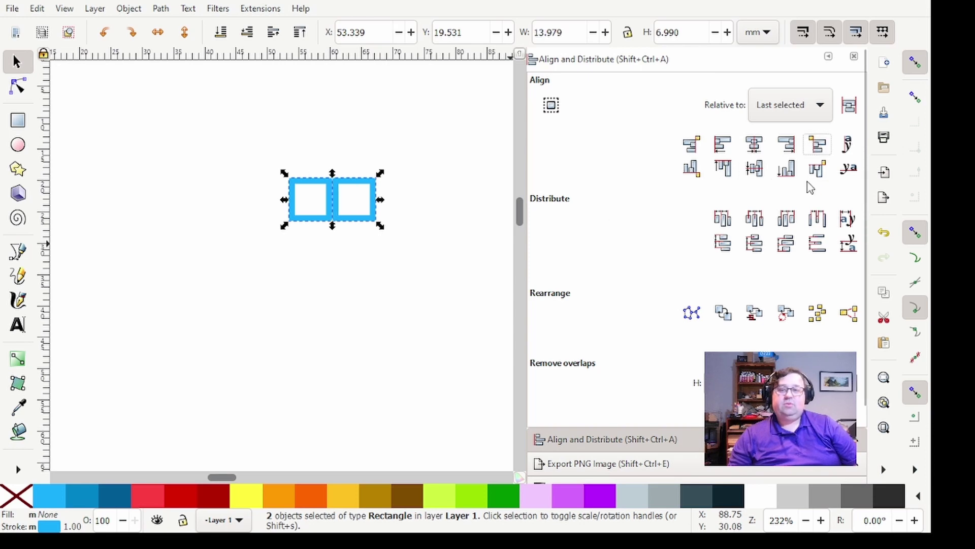
Move the second square right to X 61.916 mm, leaving a small gap beside the first square
left_click(383, 207)
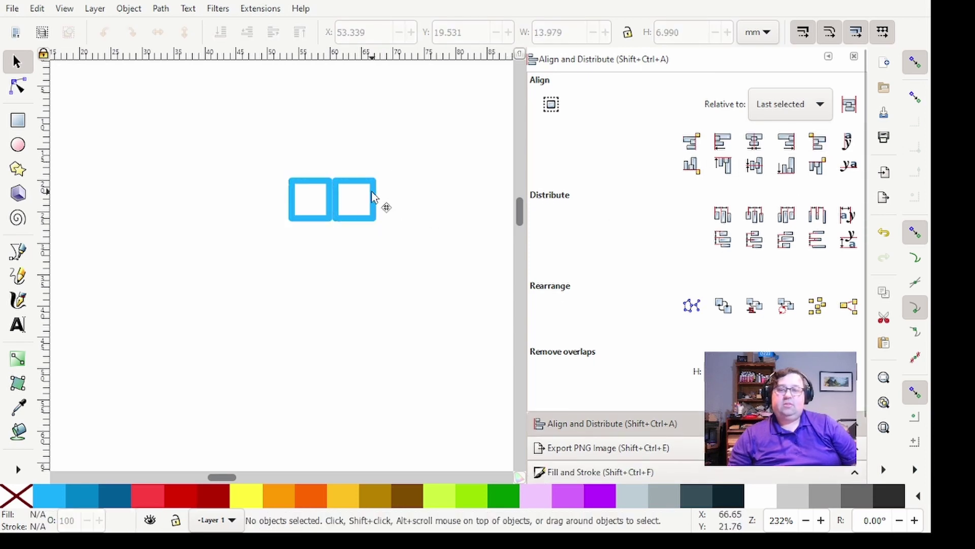
left_click(374, 196)
key("Right")
key("Right")
key("Right")
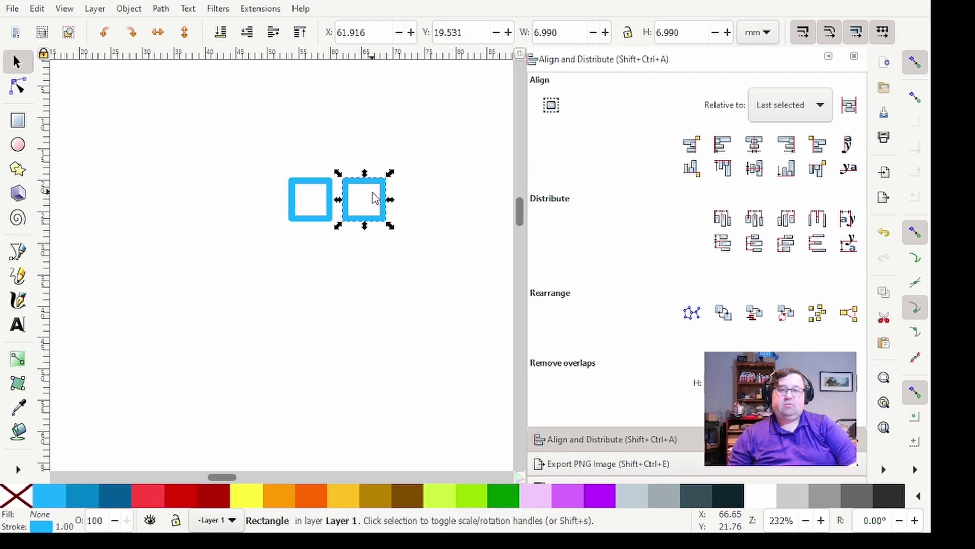
Duplicate the second square and align the copy's left edge to the original's right edge
key("ctrl")
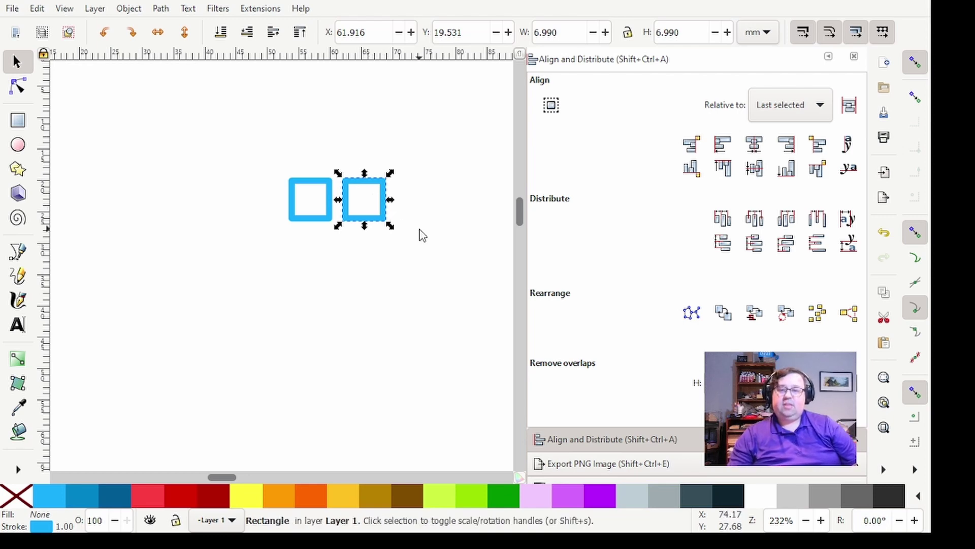
left_click(387, 213)
left_click_drag(435, 257, 339, 144)
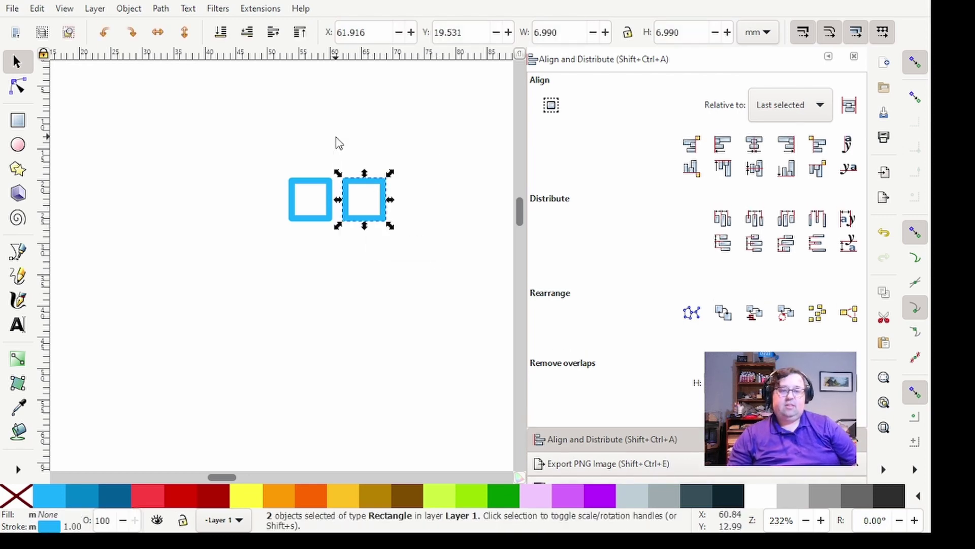
left_click(819, 146)
left_click(436, 220)
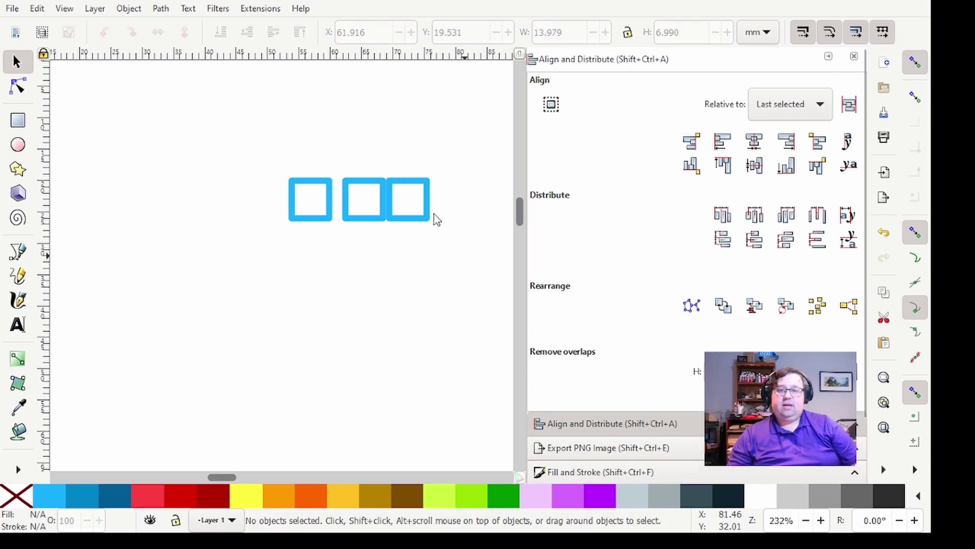
Move the third square right to X 70.493 mm to leave a matching gap
left_click_drag(462, 253, 369, 147)
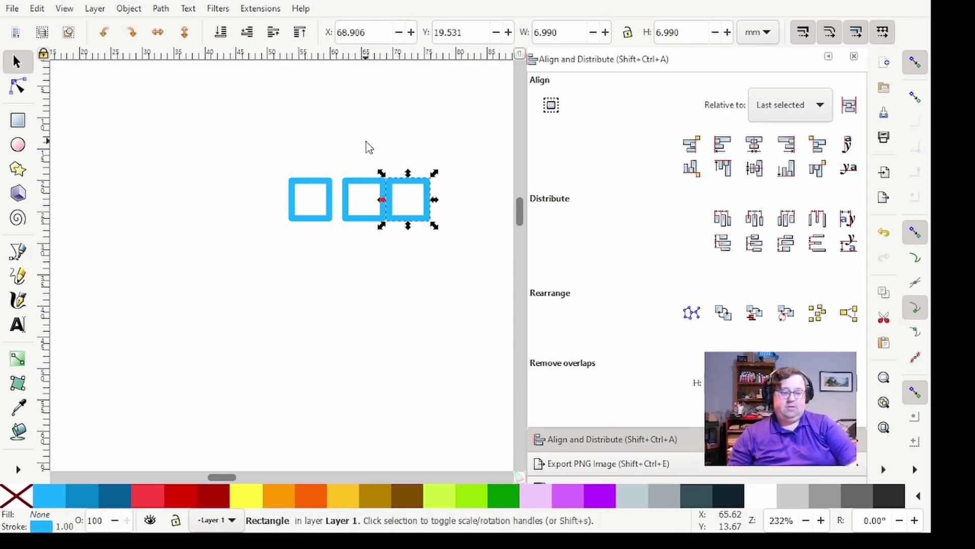
key("Right")
key("Right")
key("Right")
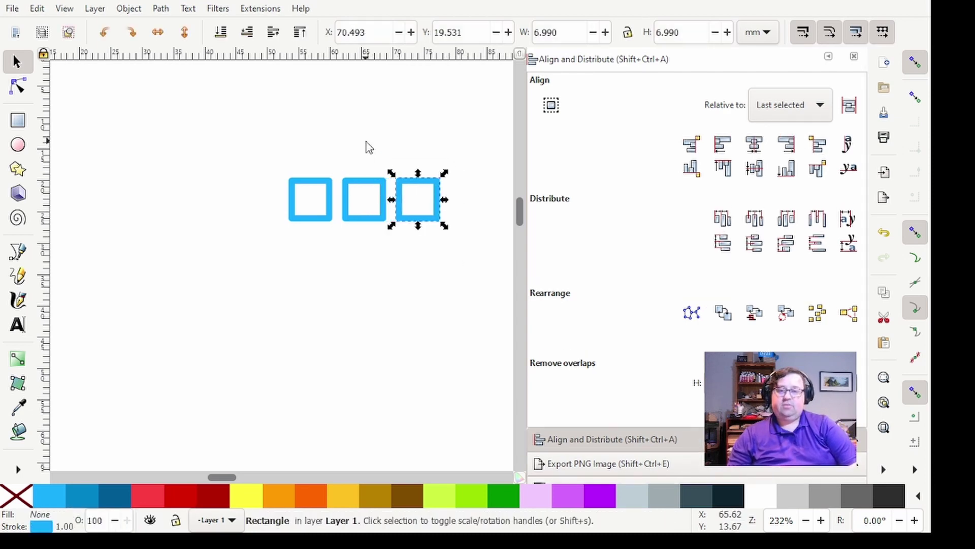
Duplicate the third square and align the copy's left edge to the right edge of the third square
mouse_move(226, 142)
left_mouse_down()
mouse_move(462, 285)
mouse_move(362, 169)
left_mouse_up()
left_click(439, 214)
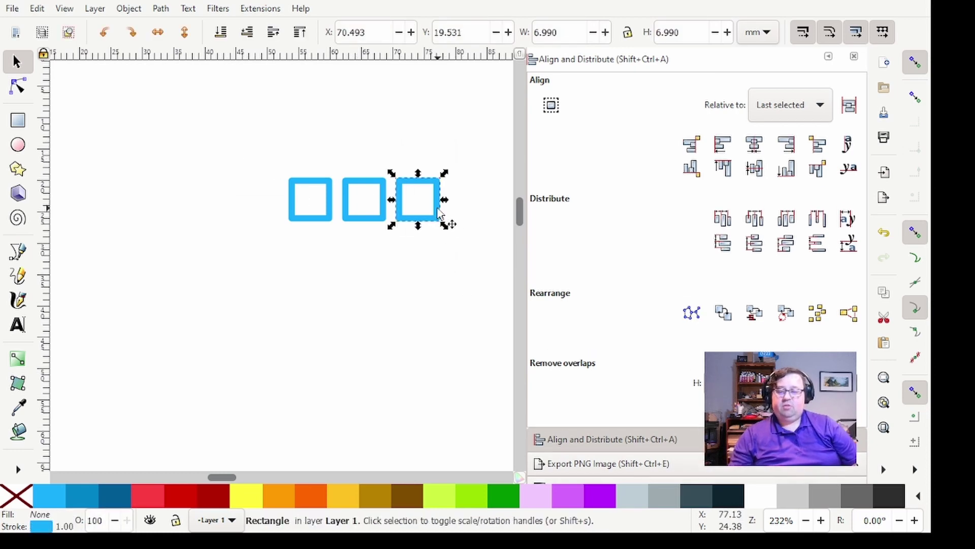
mouse_move(475, 254)
left_mouse_down()
mouse_move(401, 169)
mouse_move(531, 184)
mouse_move(381, 149)
left_mouse_up()
left_click(818, 141)
left_click(451, 270)
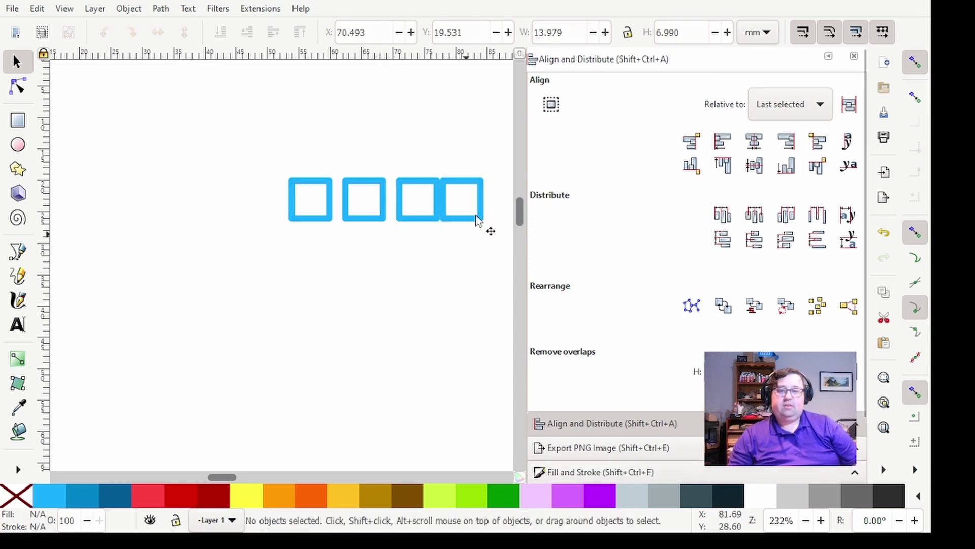
Move the fourth square right to X 79.070 mm so the row of four is evenly spaced
left_click(477, 217)
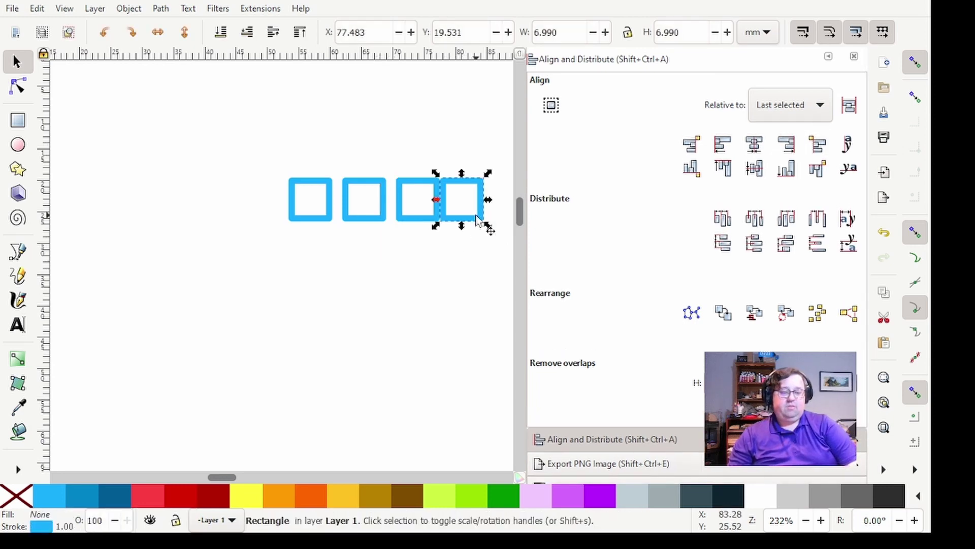
left_click_drag(477, 218, 487, 219)
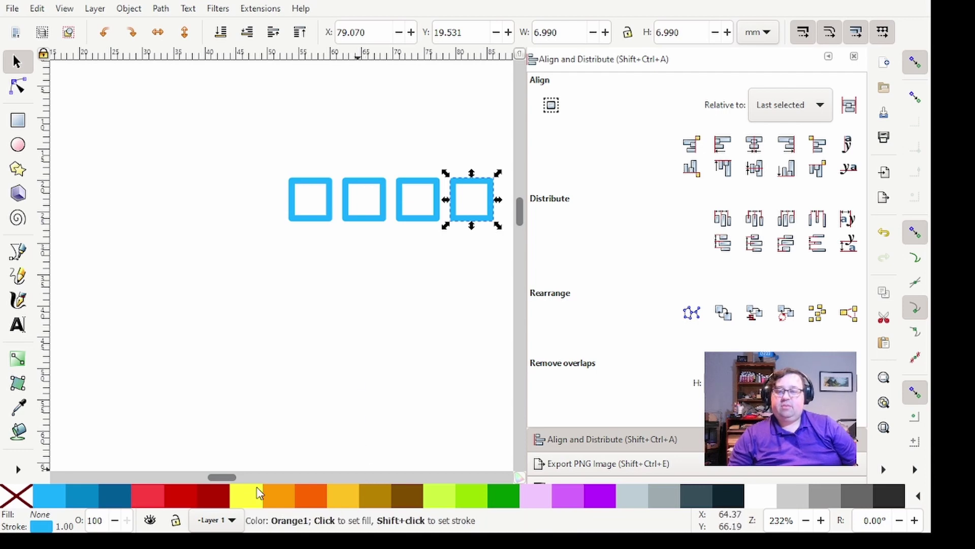
left_click_drag(222, 478, 229, 478)
left_click(185, 179)
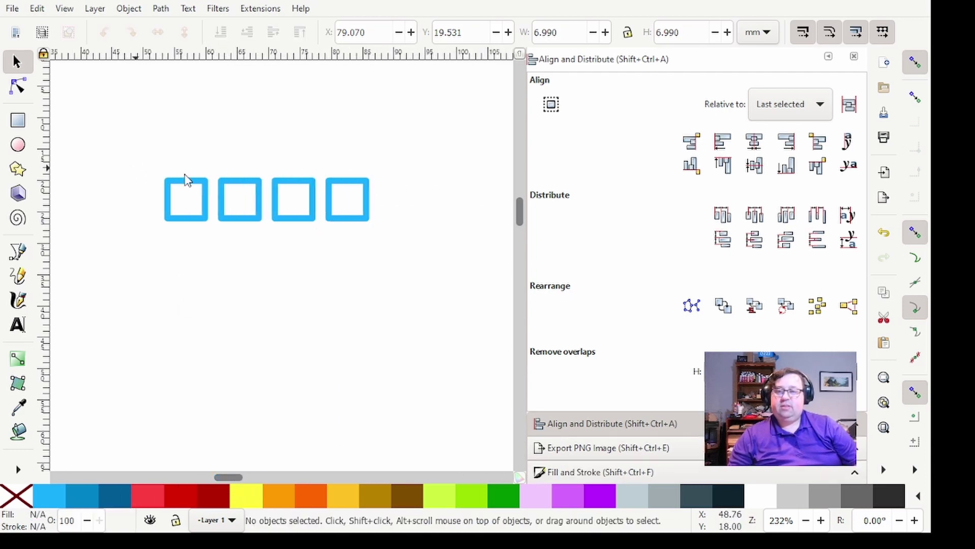
Duplicate all four squares of the row and group the copies
left_click_drag(129, 135, 431, 281)
key("ctrl")
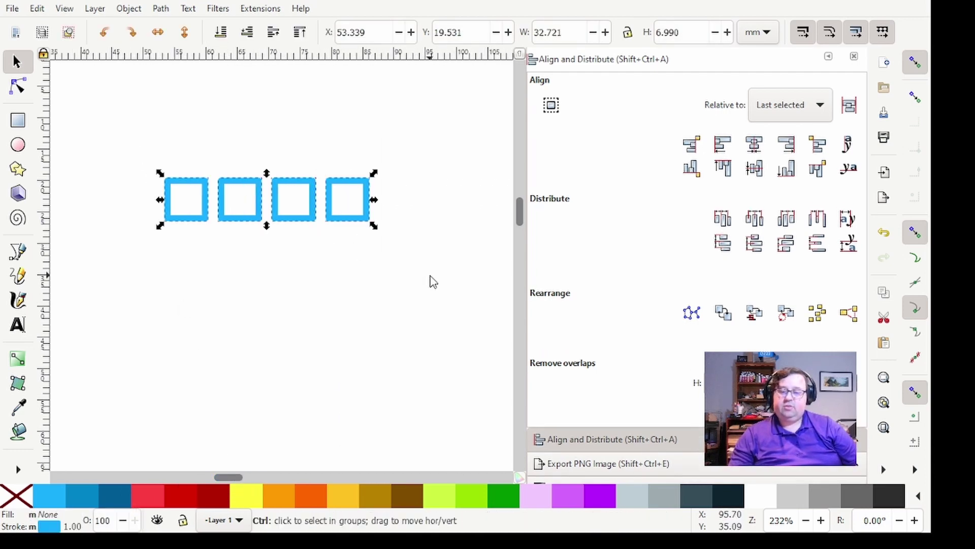
key("ctrl")
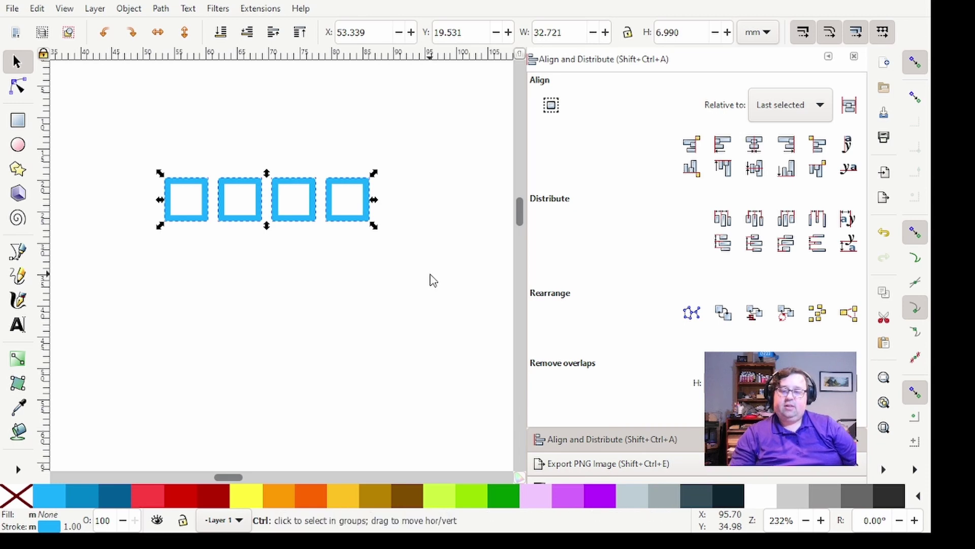
key("ctrl+g")
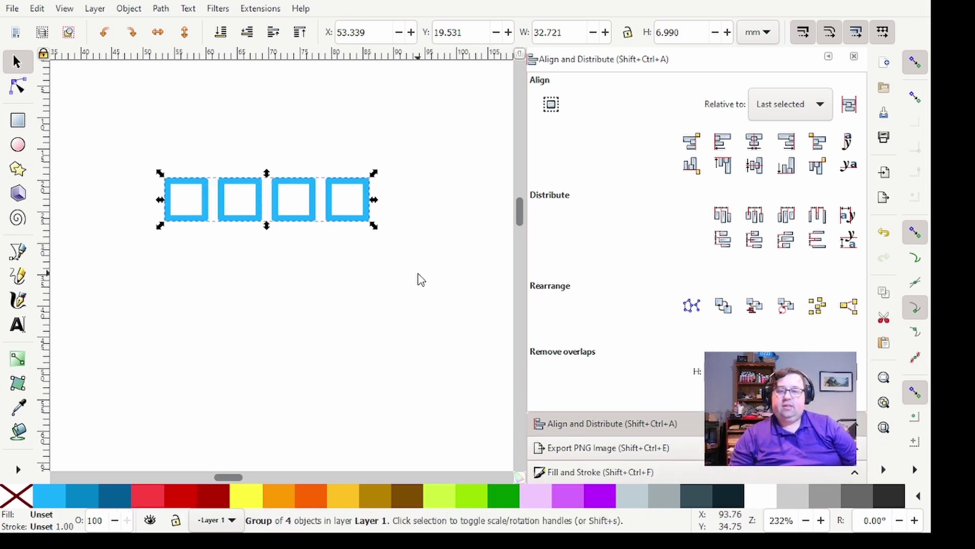
Align the grouped row's top edge to the original row's bottom edge and move it down to Y 28.108 mm
left_click_drag(418, 273, 316, 155)
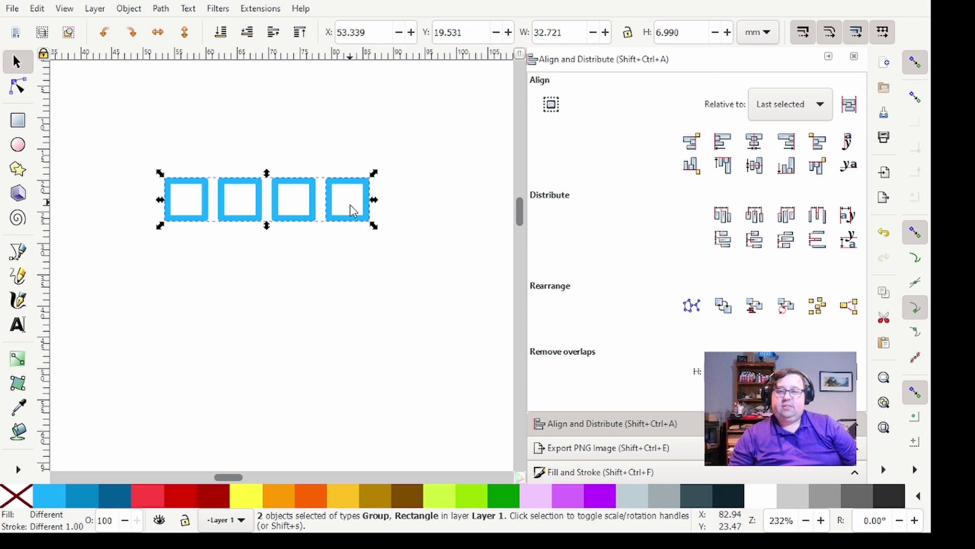
left_click(817, 165)
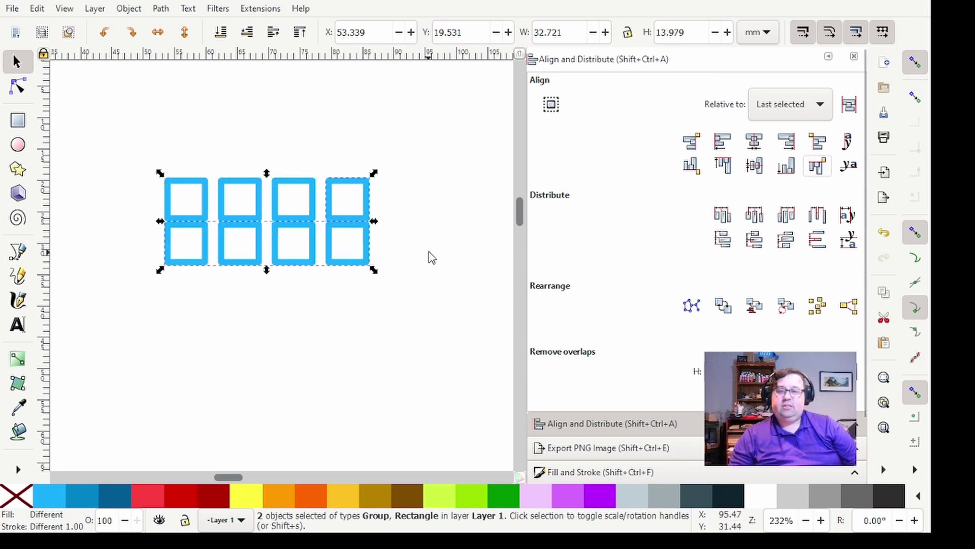
left_click(400, 239)
left_click(369, 236)
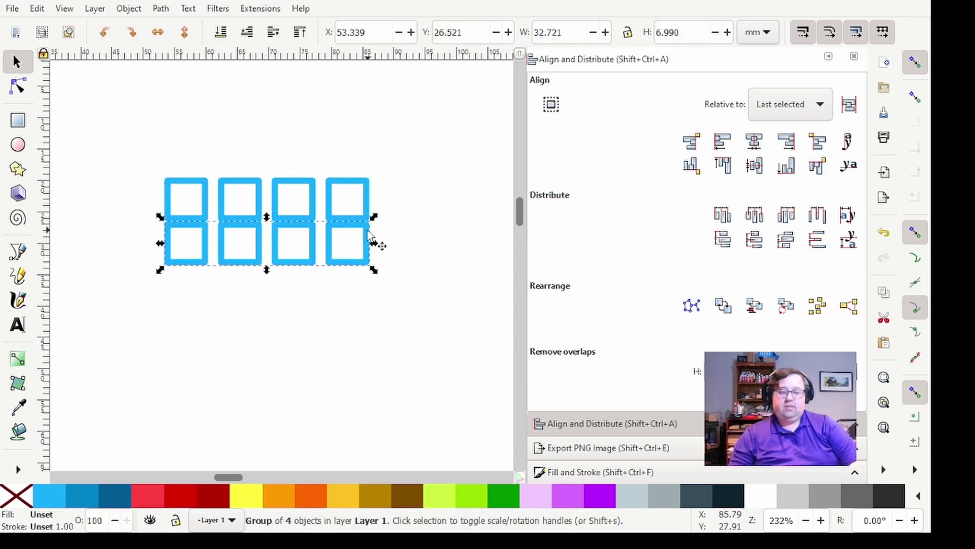
key("Down")
key("Down")
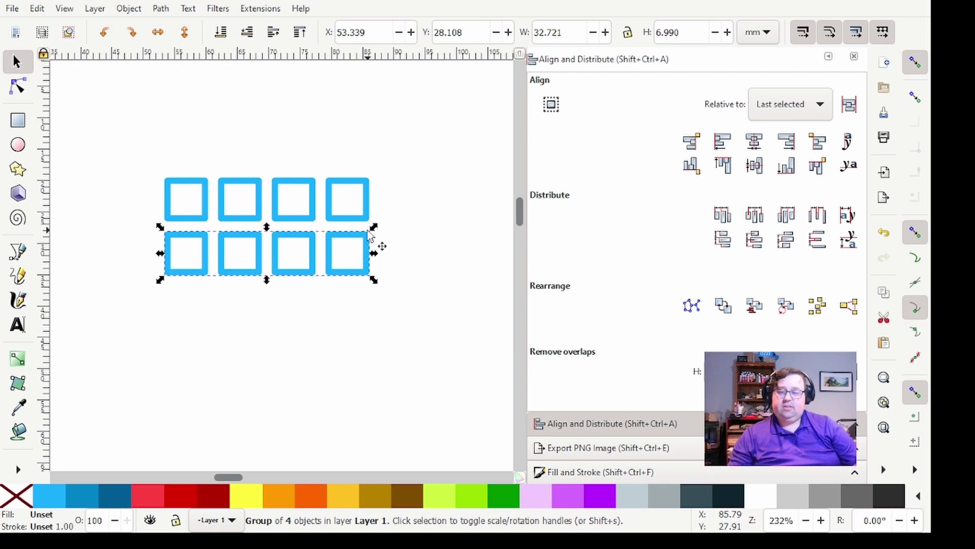
Add a third row by duplicating the second, placing the copy edge-aligned beneath it and lowering it to Y 36.685 mm
key("ctrl")
key("ctrl")
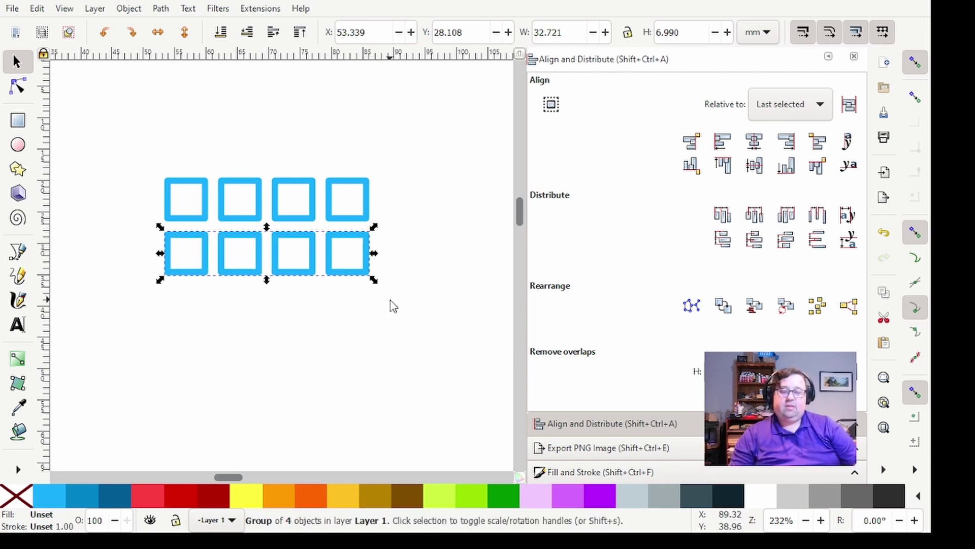
left_click_drag(417, 316, 125, 223, "shift")
left_click(817, 165)
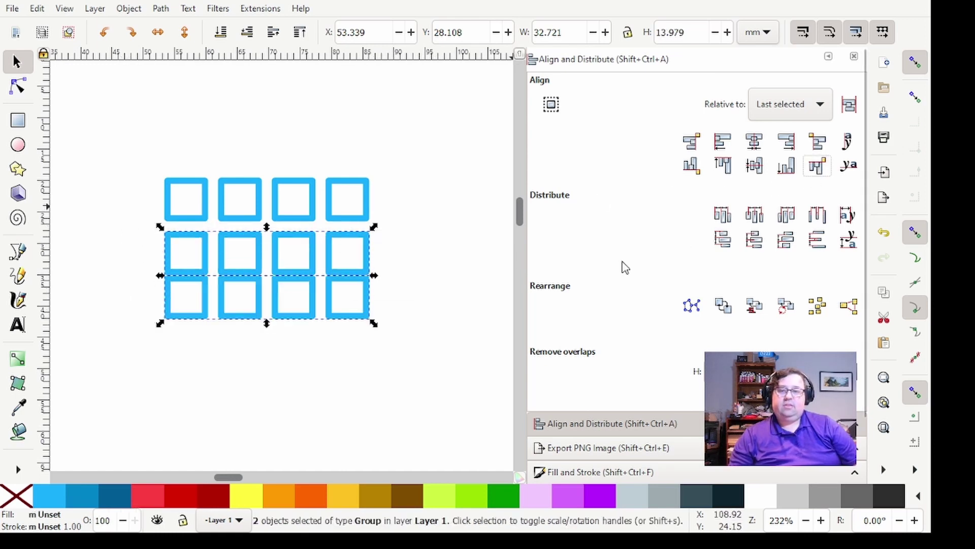
left_click(392, 338)
left_click(369, 293)
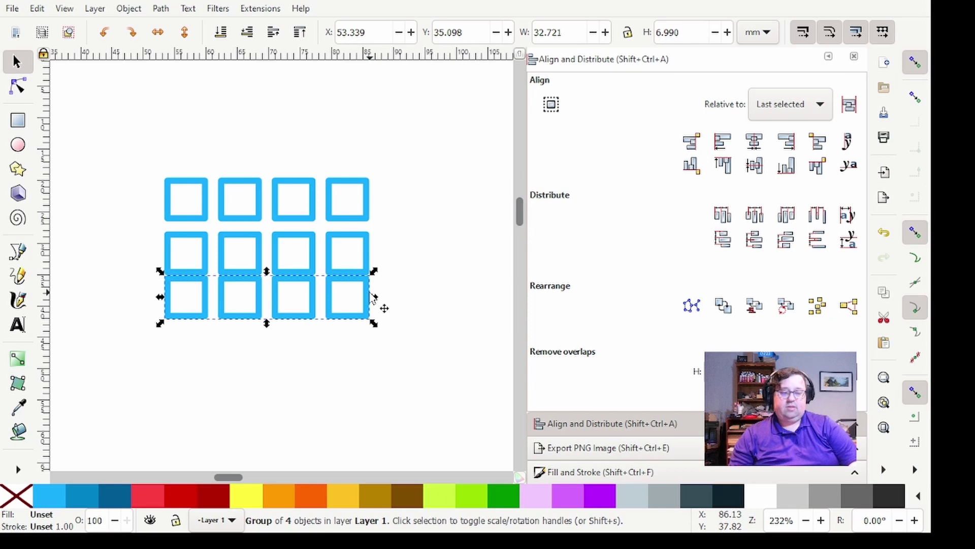
key("Down")
key("Down")
key("Down")
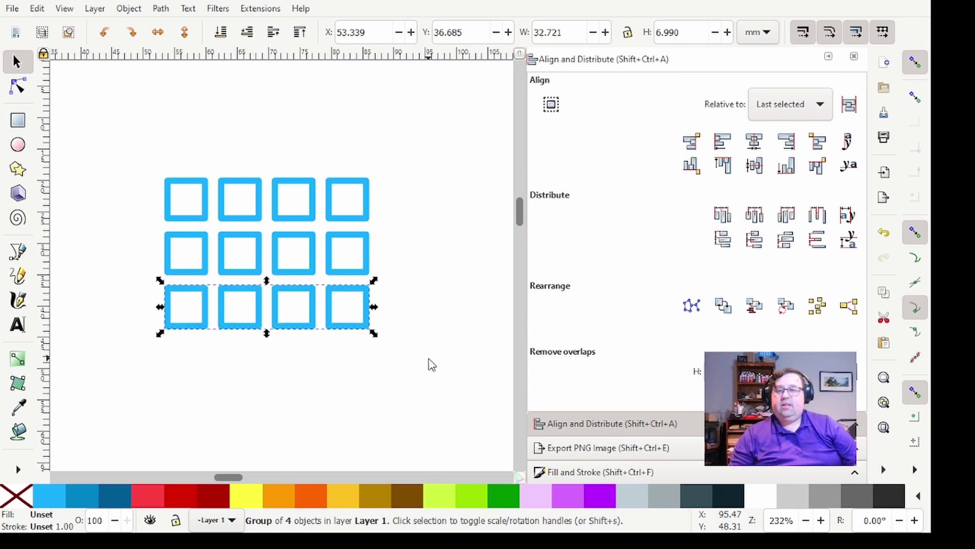
Add a fourth row by duplicating the third, placing the copy edge-aligned beneath it and lowering it to Y 45.262 mm
left_click(357, 359)
left_click_drag(418, 371, 152, 266)
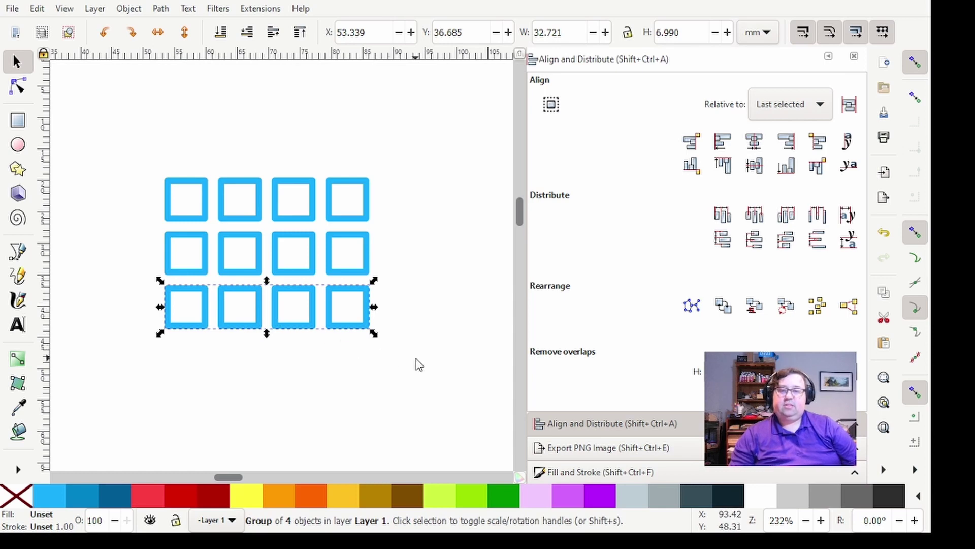
left_click_drag(429, 371, 134, 273)
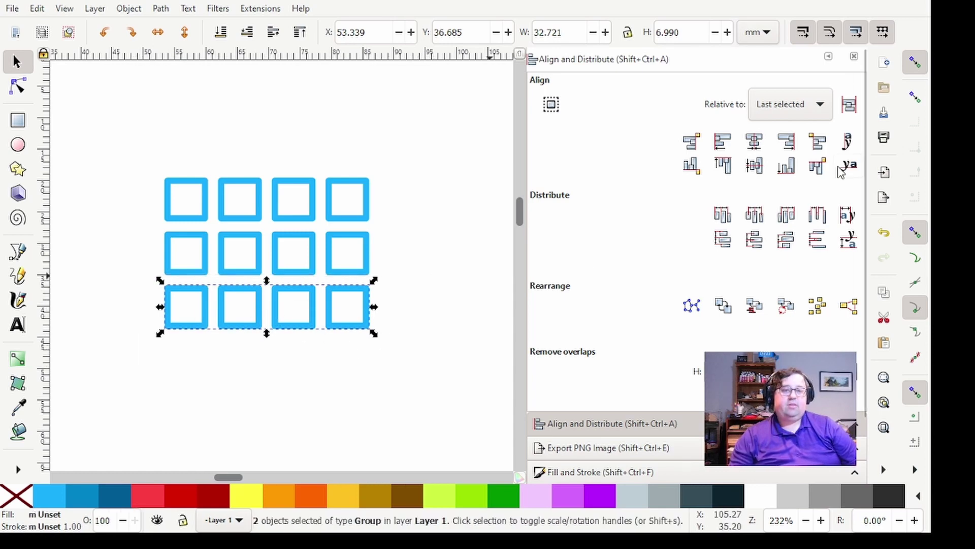
left_click(817, 165)
left_click(391, 371)
left_click(368, 373)
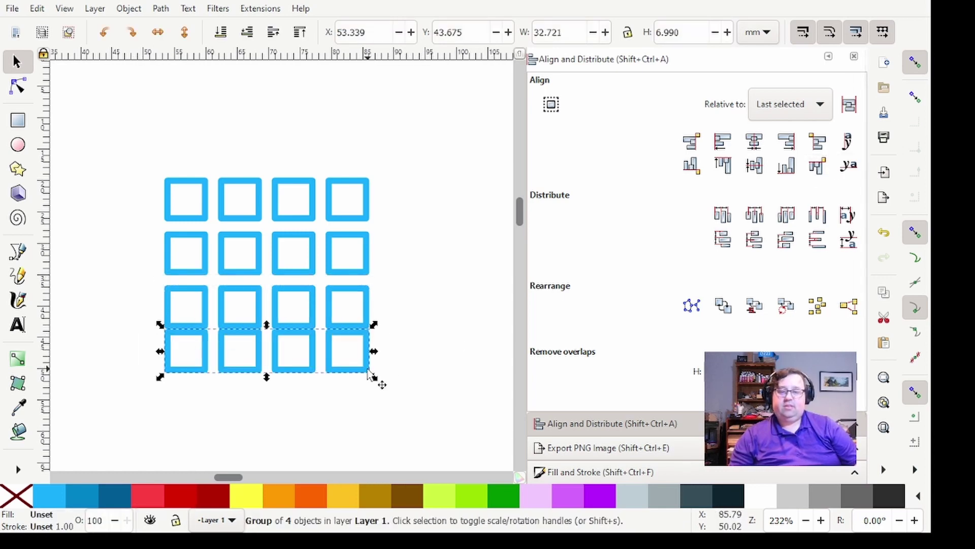
left_click_drag(368, 374, 378, 384)
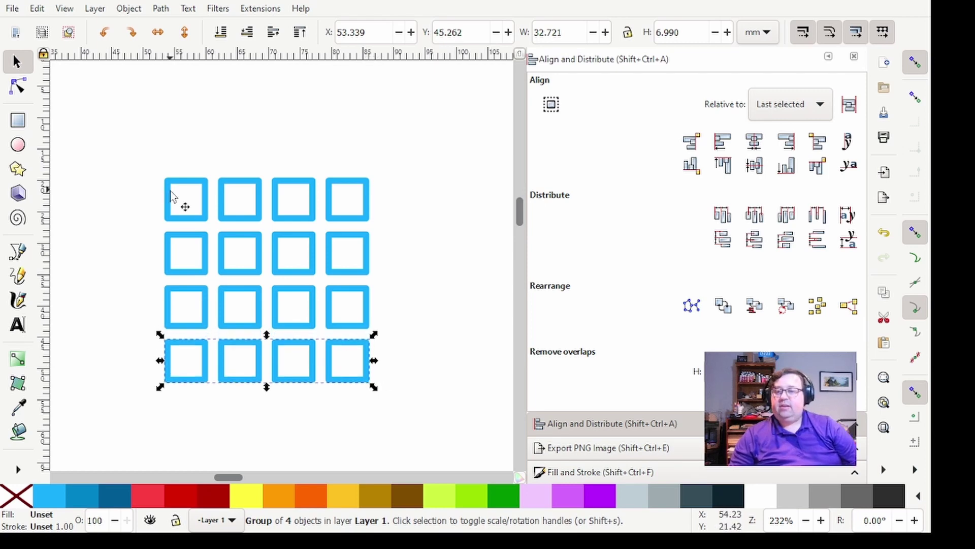
Select the whole grid, ungroup the lower rows into individual squares, and clear the selection
left_click(163, 213)
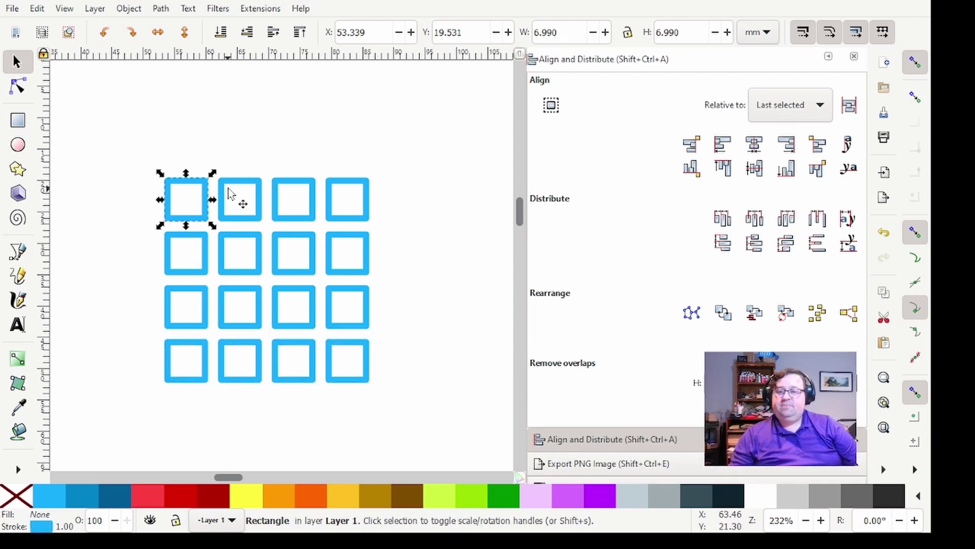
left_click_drag(127, 150, 435, 419)
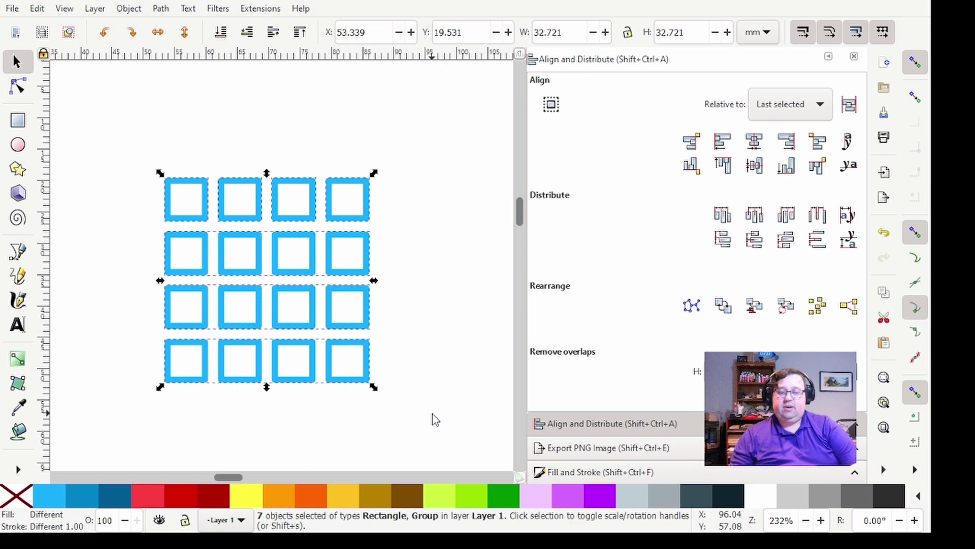
key("ctrl")
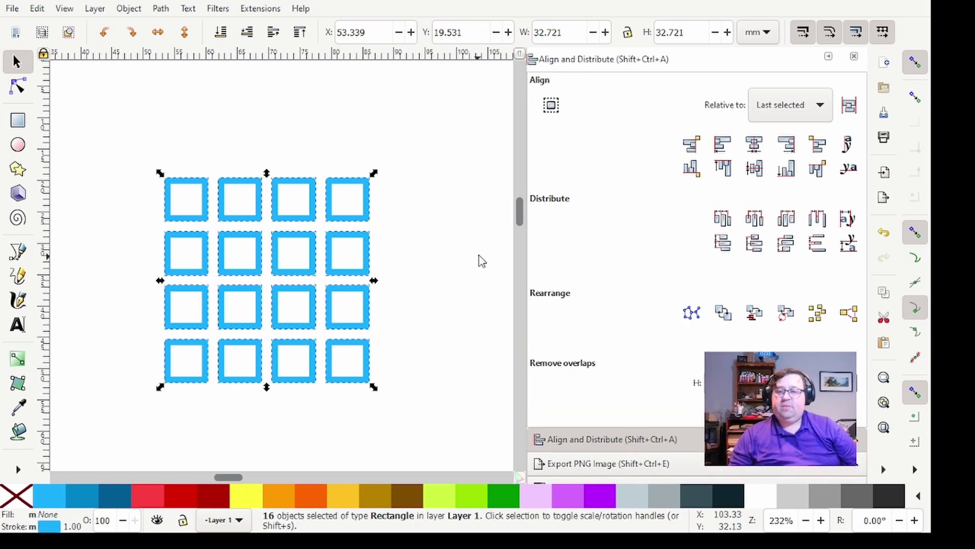
key("Escape")
Recolour the outlines of the top row's second, third and fourth squares medium blue, dark blue and light red from the palette
left_click(251, 184, "ctrl")
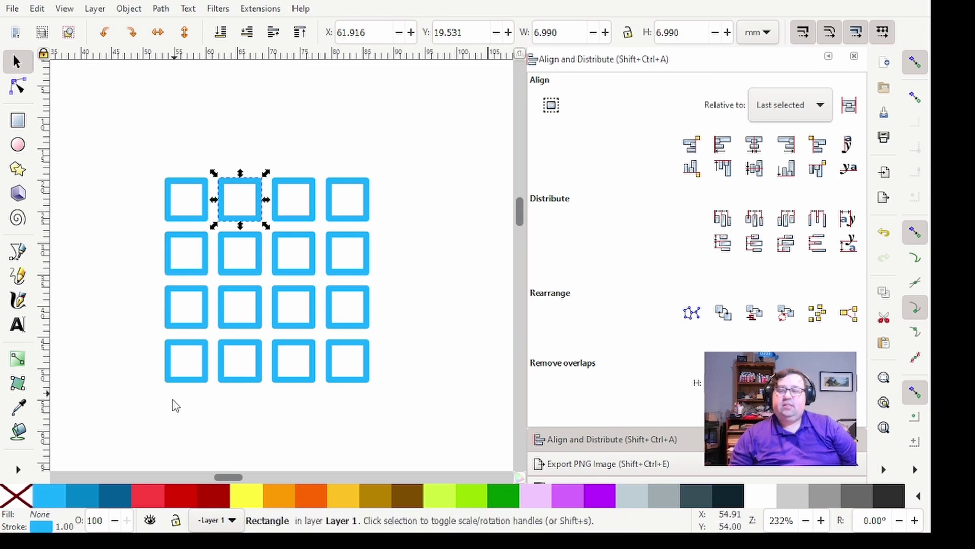
left_click(86, 501, "shift")
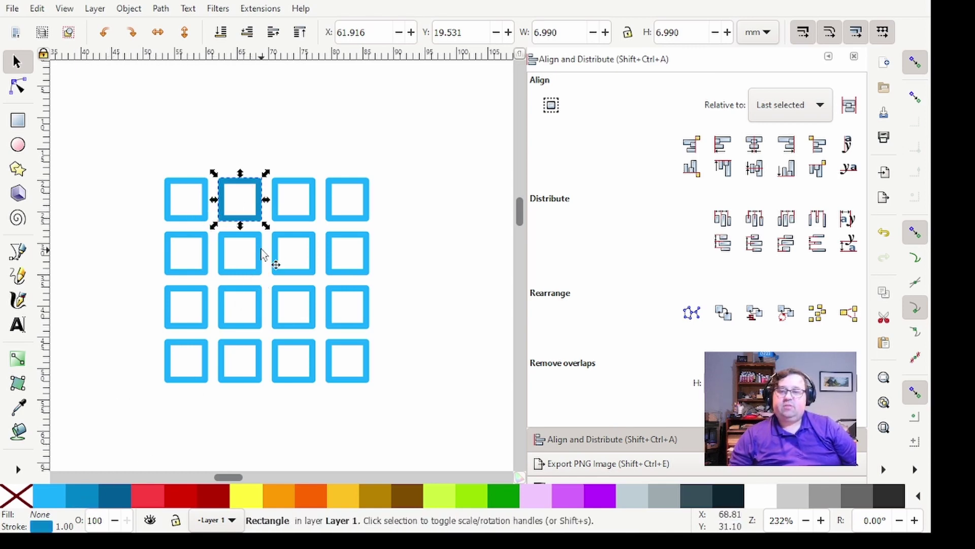
left_click(283, 222)
left_click(83, 498, "shift")
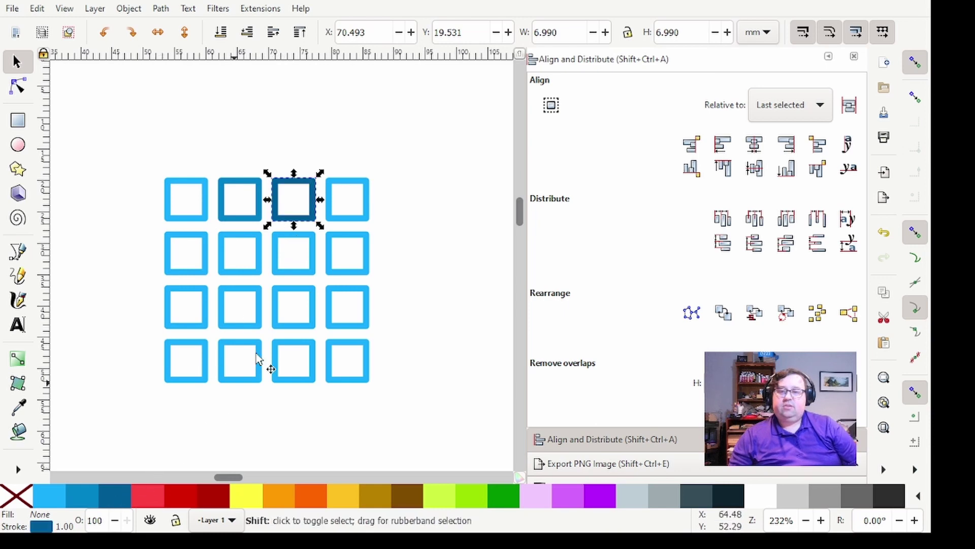
left_click(352, 219)
left_click(148, 498, "shift")
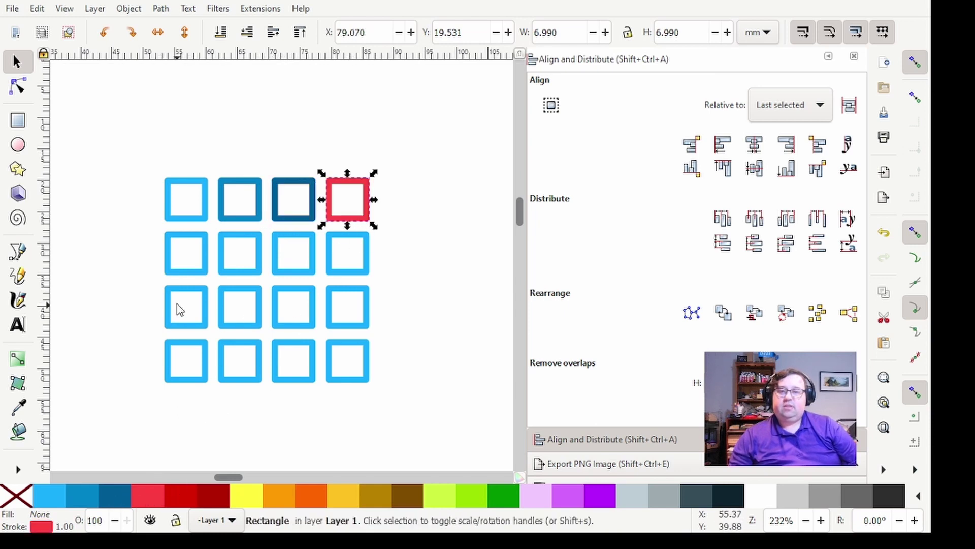
Recolour the outlines of the second row's four squares medium red, dark red, yellow and yellow from the palette
left_click(187, 278)
left_click(203, 272)
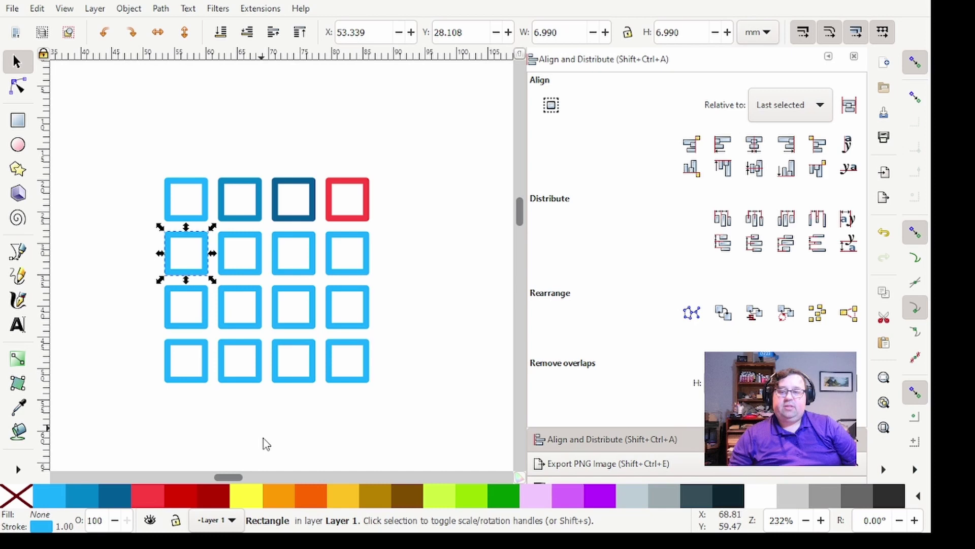
left_click(206, 503, "shift")
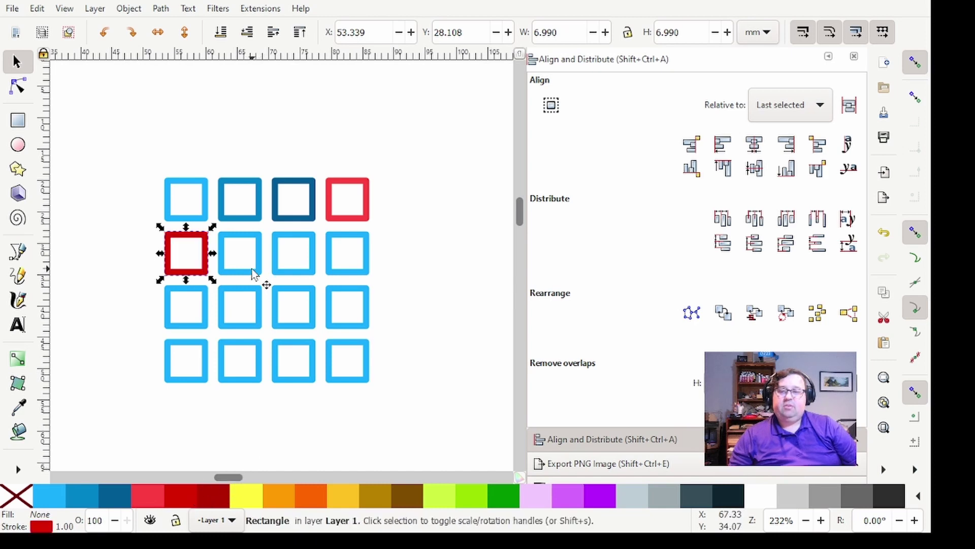
left_click(259, 272)
left_click(217, 500, "shift")
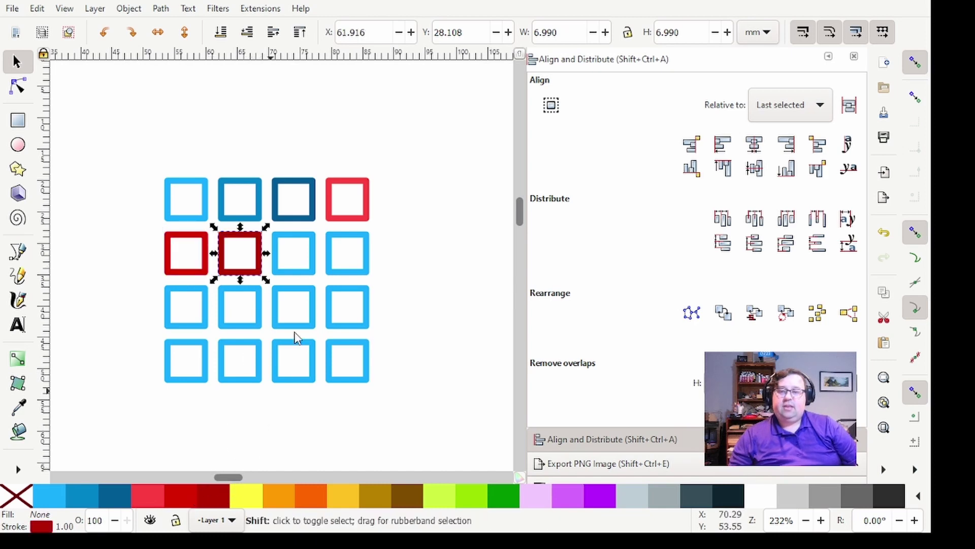
left_click(315, 273)
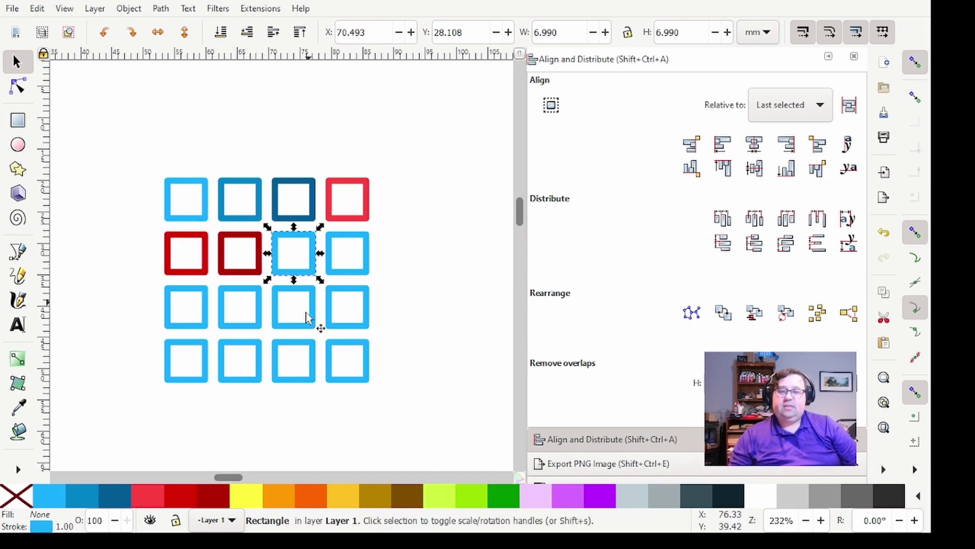
left_click(239, 505, "shift")
left_click(356, 274)
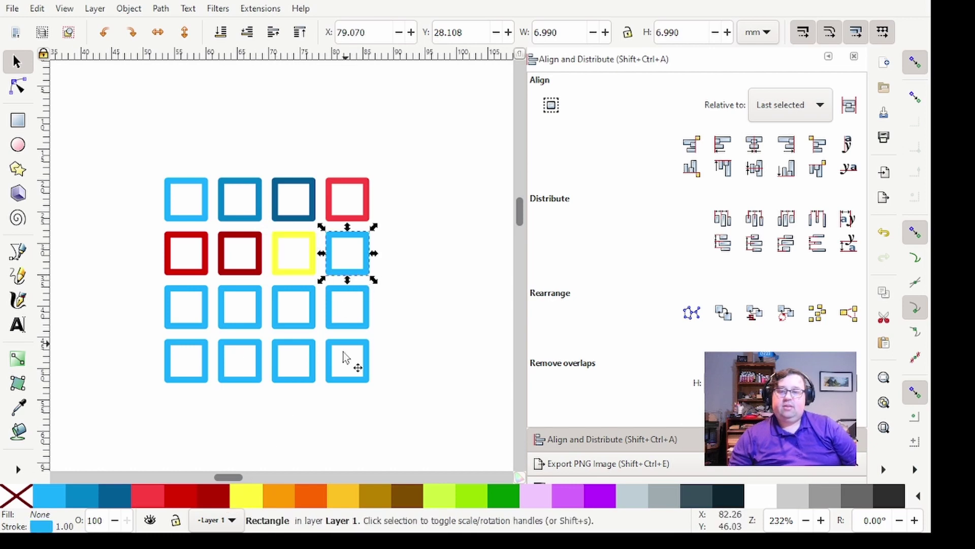
left_click(251, 503, "shift")
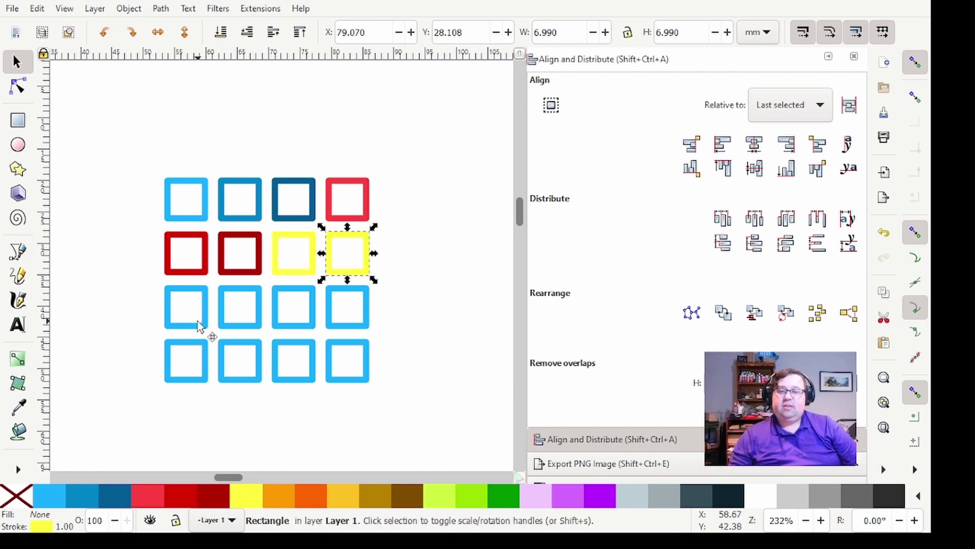
Recolour the outlines of the third row's four squares orange, dark orange, golden yellow and light brown from the palette
left_click(200, 326)
left_click(290, 494, "shift")
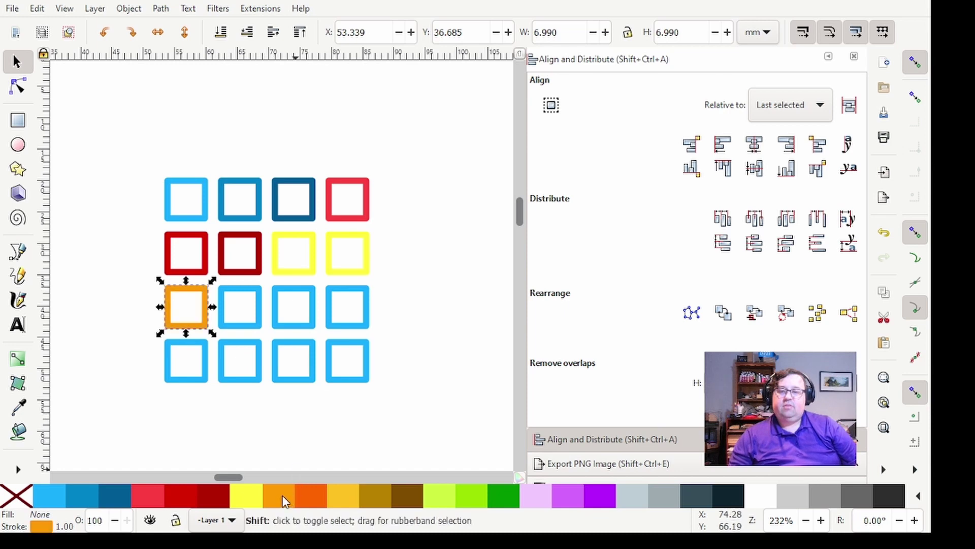
left_click(252, 327)
left_click(312, 500, "shift")
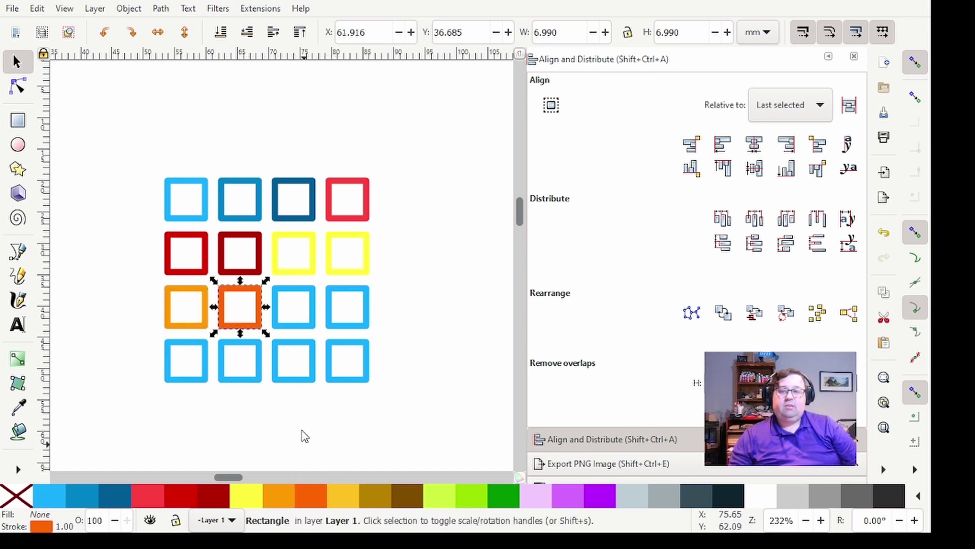
left_click(308, 323)
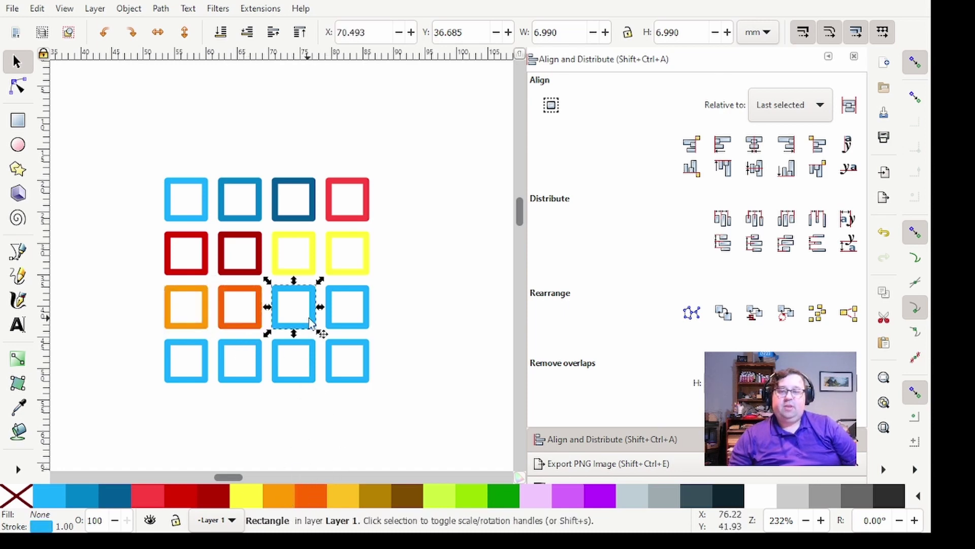
left_click(344, 501, "shift")
left_click(365, 325)
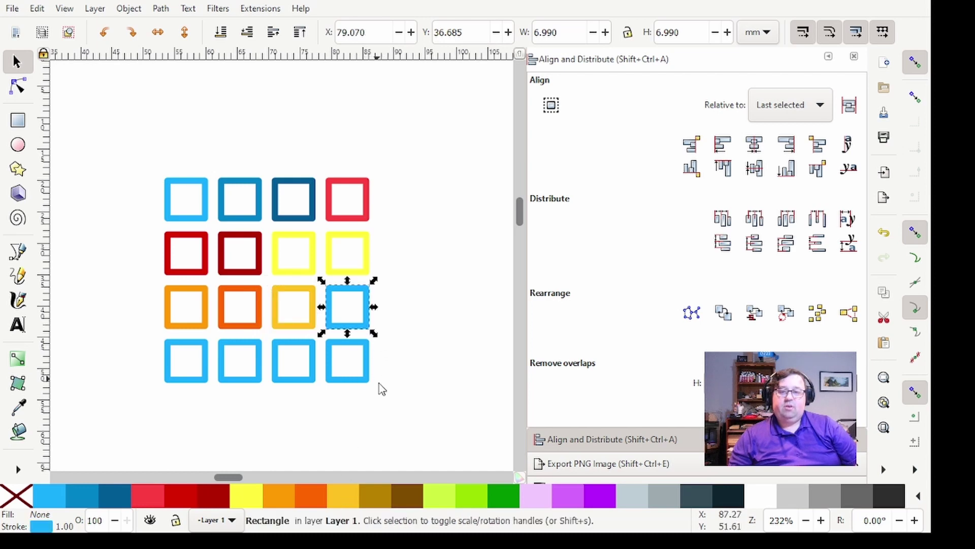
left_click(375, 501, "shift")
Recolour the outlines of the bottom row's four squares pale lime, bright lime, green and light purple from the palette
left_click(201, 380)
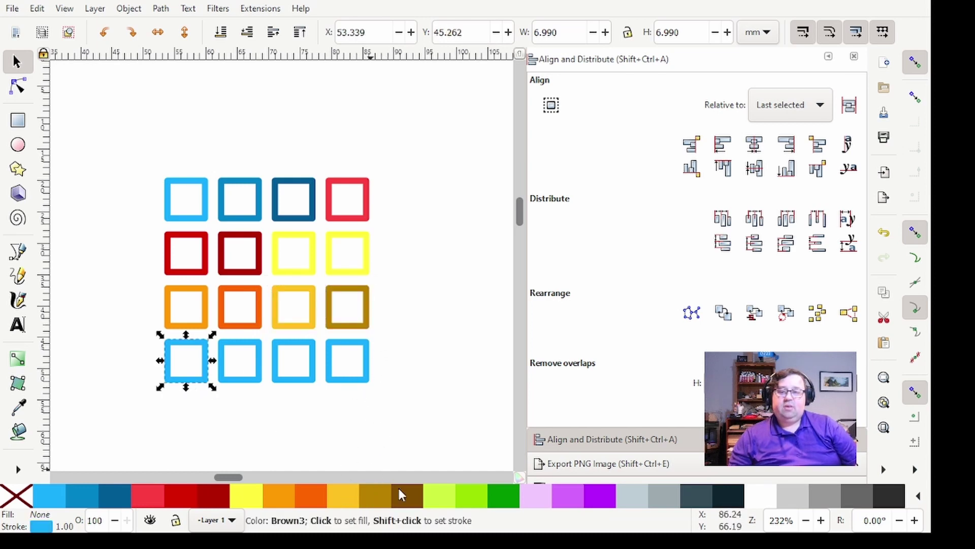
left_click(440, 498, "shift")
left_click(259, 380)
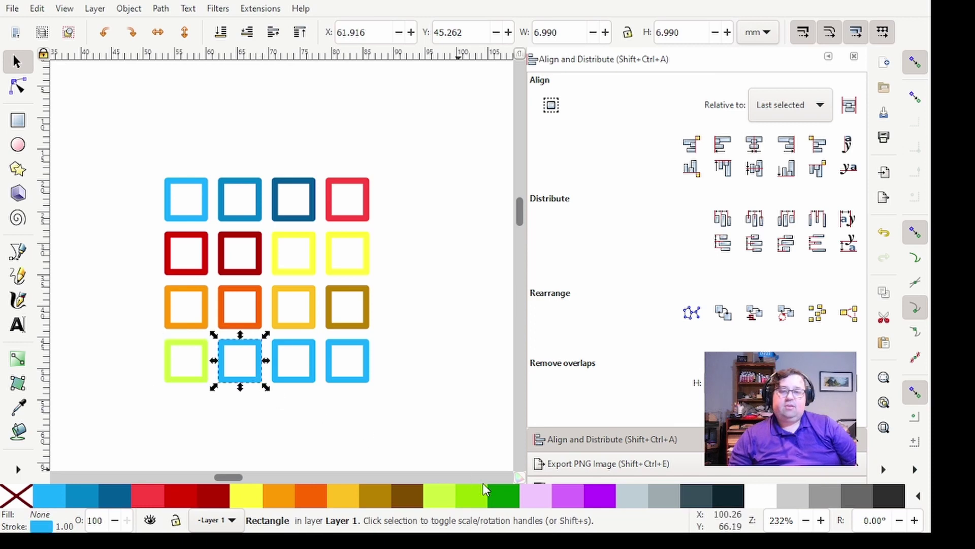
left_click(474, 494, "shift")
left_click(304, 382)
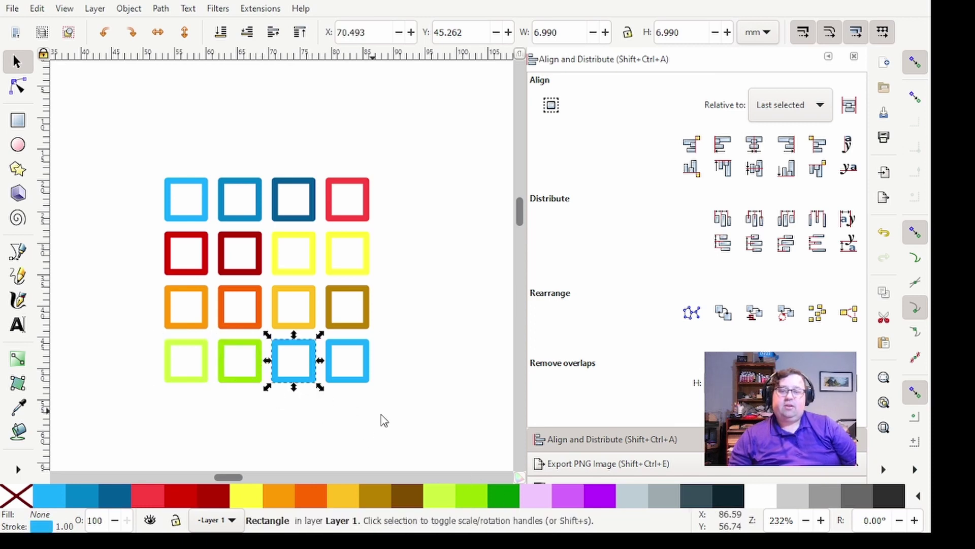
left_click(505, 498, "shift")
left_click(366, 381)
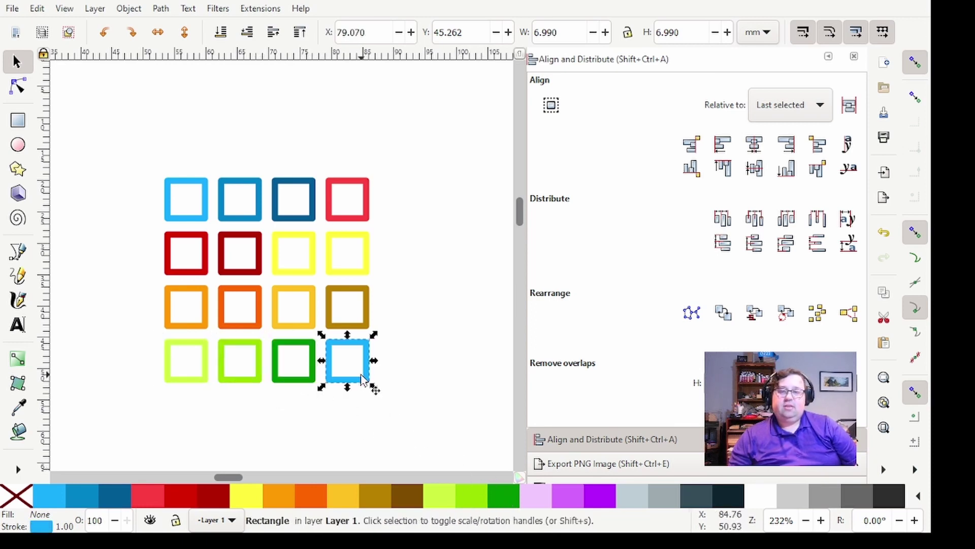
left_click(538, 497, "shift")
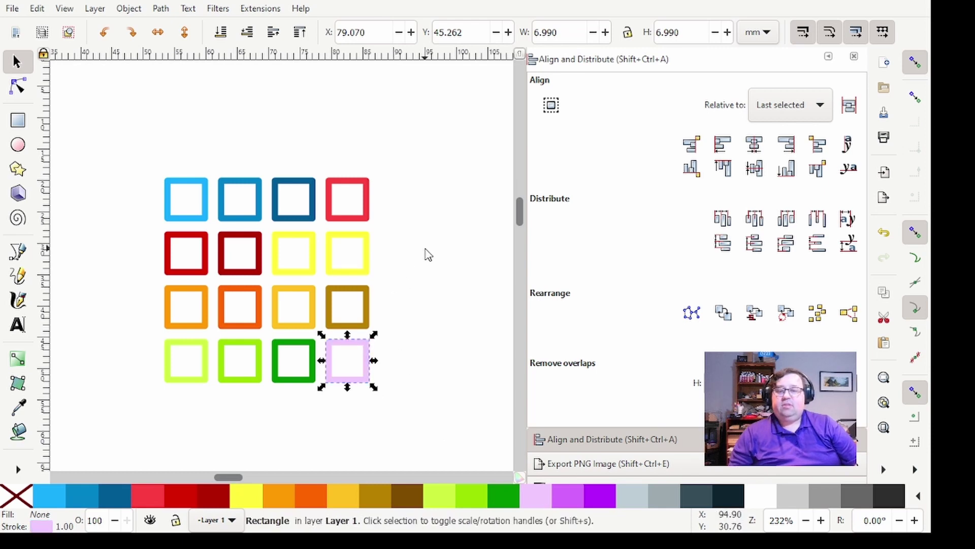
Clear the selection and save the drawing of the coloured square grid
scroll(428, 237, "up", 1)
left_click(454, 321)
scroll(426, 305, "down", 2)
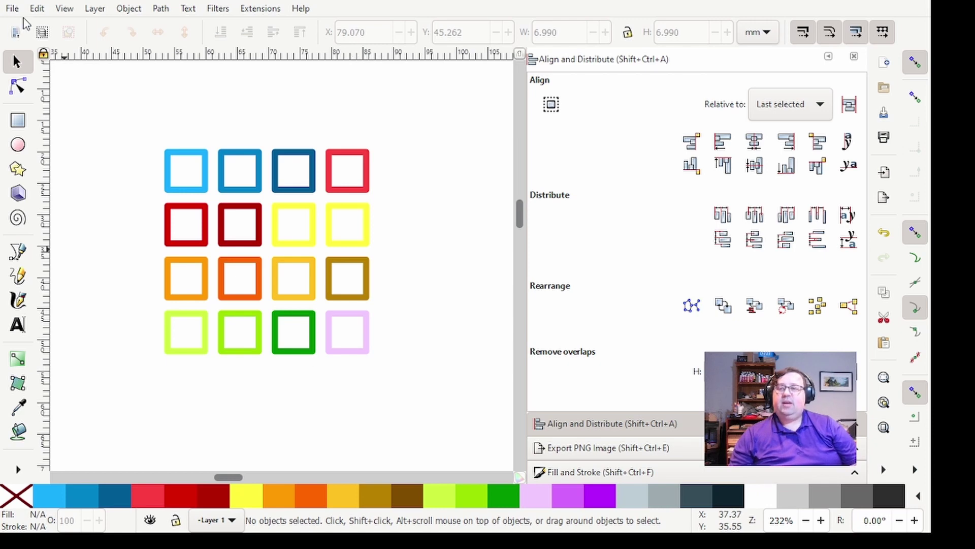
key("alt")
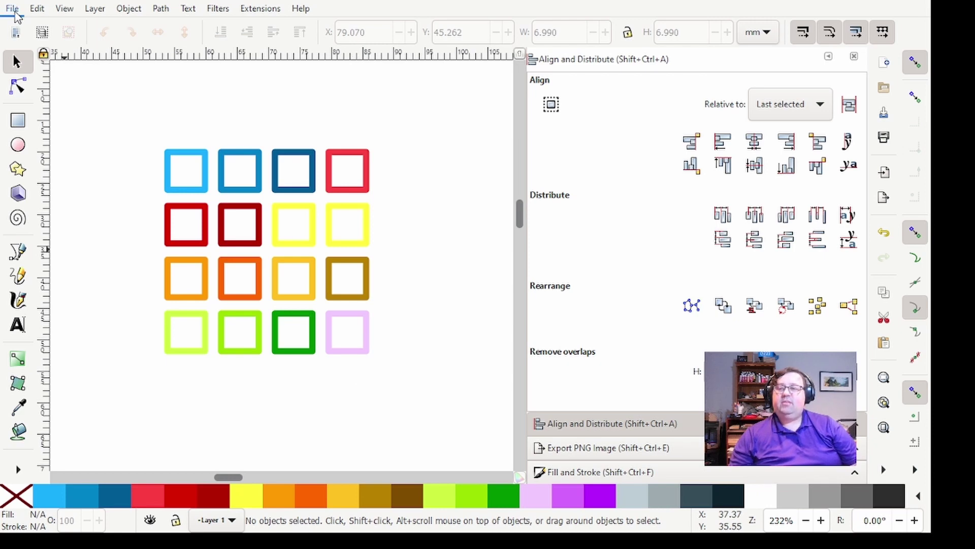
left_click(72, 125)
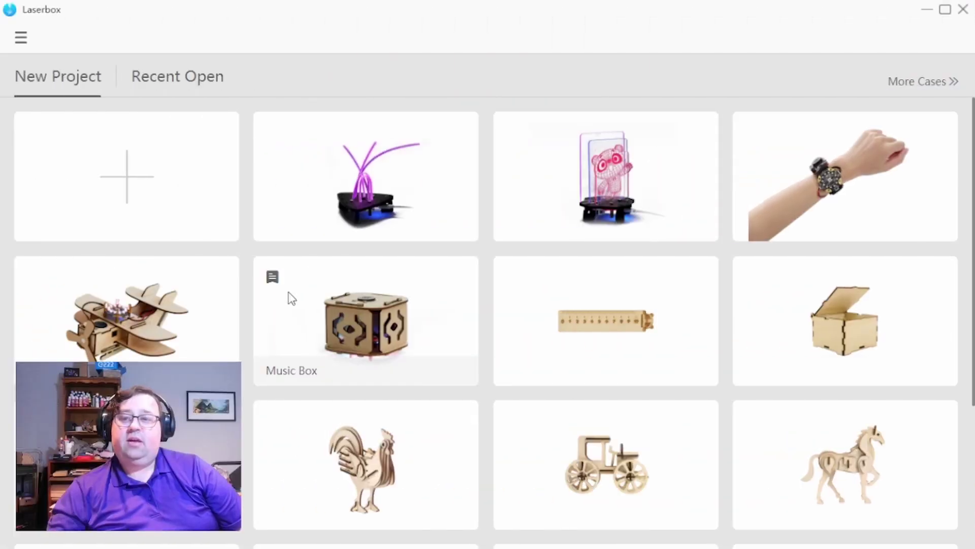
Switch to Laserbox, start a blank project and save the software settings with Show Color Block enabled
left_click(133, 186)
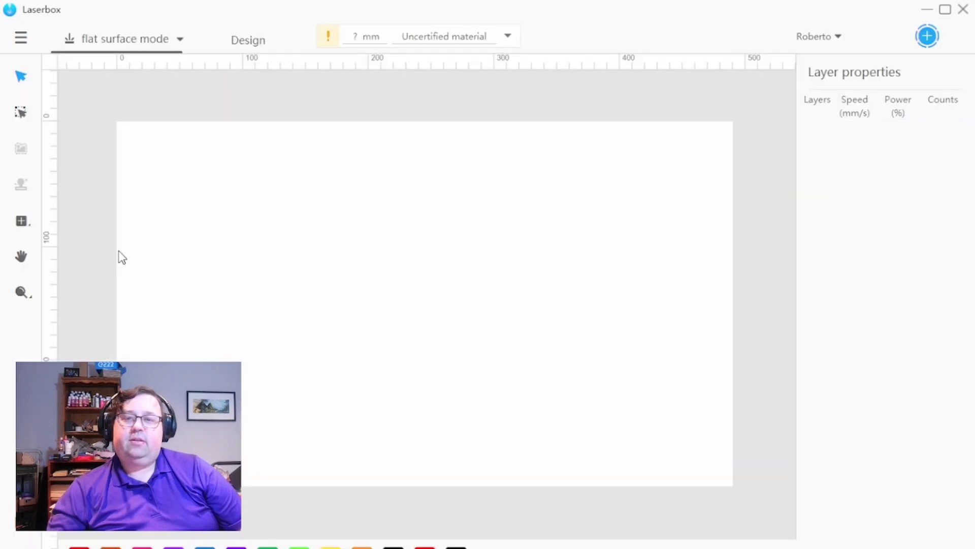
left_click(21, 38)
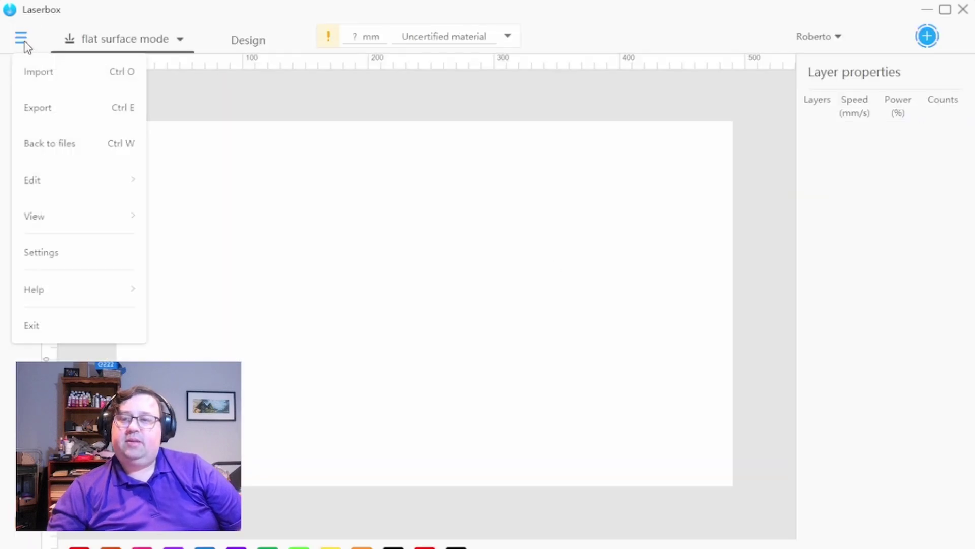
left_click(37, 258)
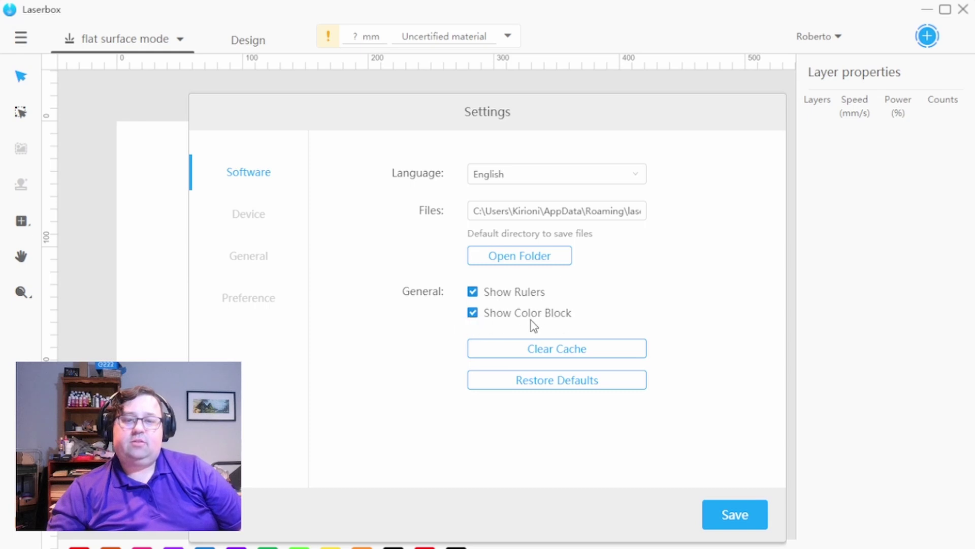
left_click(734, 523)
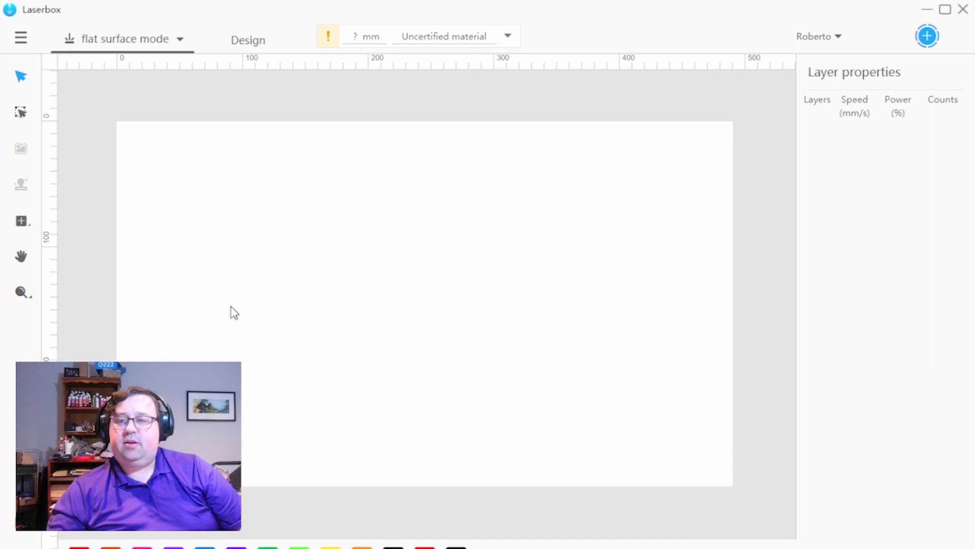
Import the coloured square grid drawing into the blank flat surface project
left_click(20, 38)
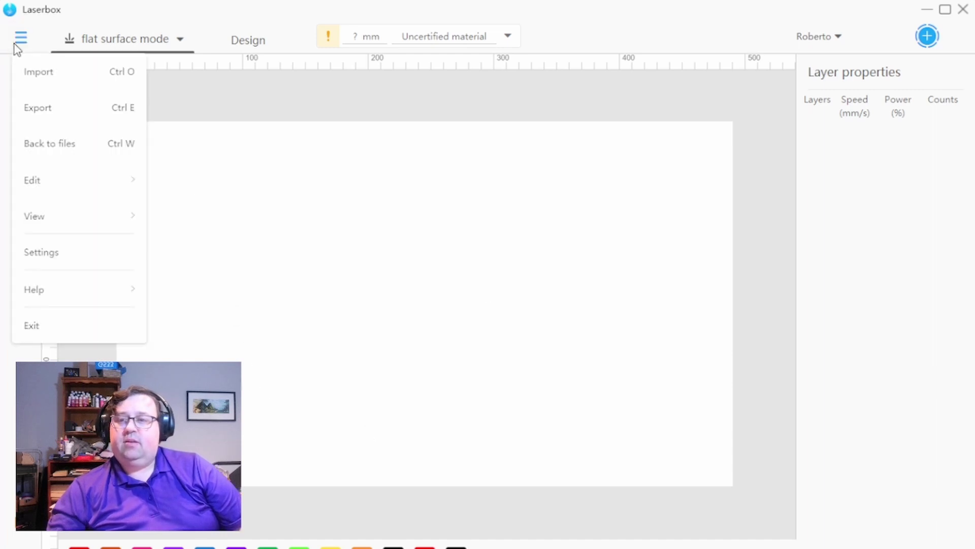
left_click(43, 70)
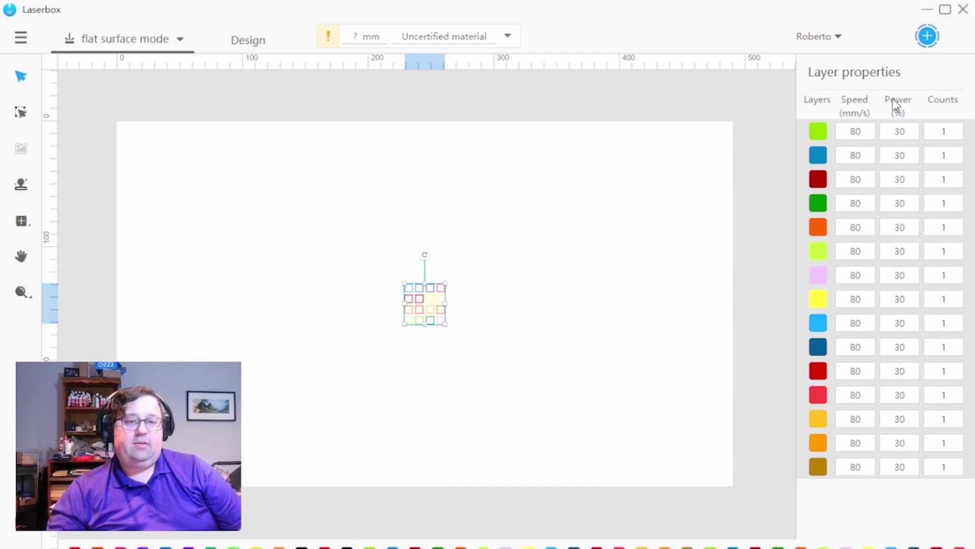
left_click(869, 473)
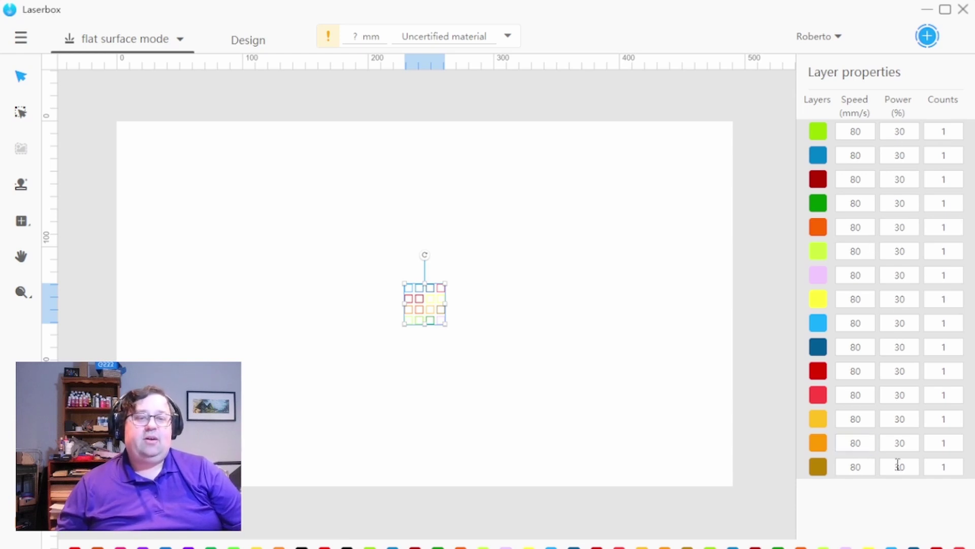
left_click(888, 444)
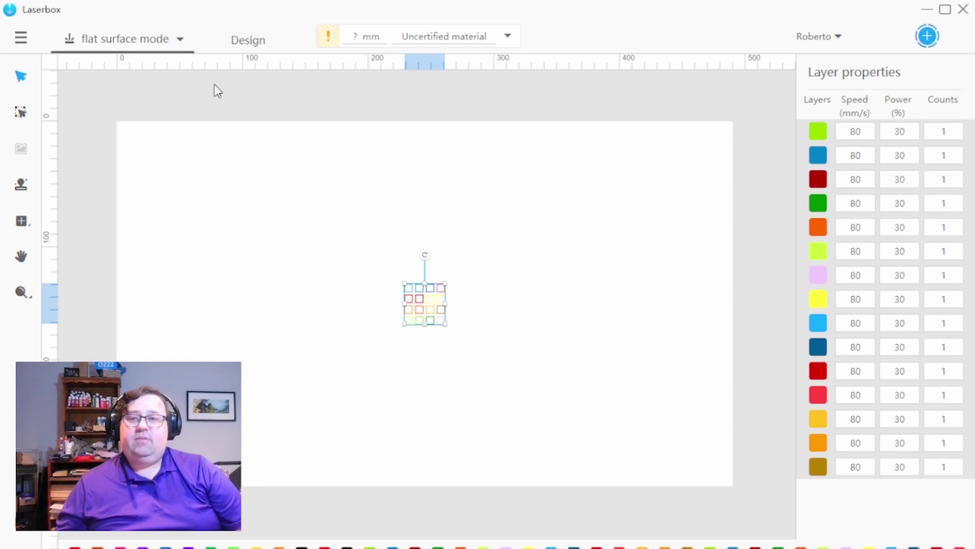
Enable Fills for the whole imported grid in Design and return to flat surface mode
left_click(242, 45)
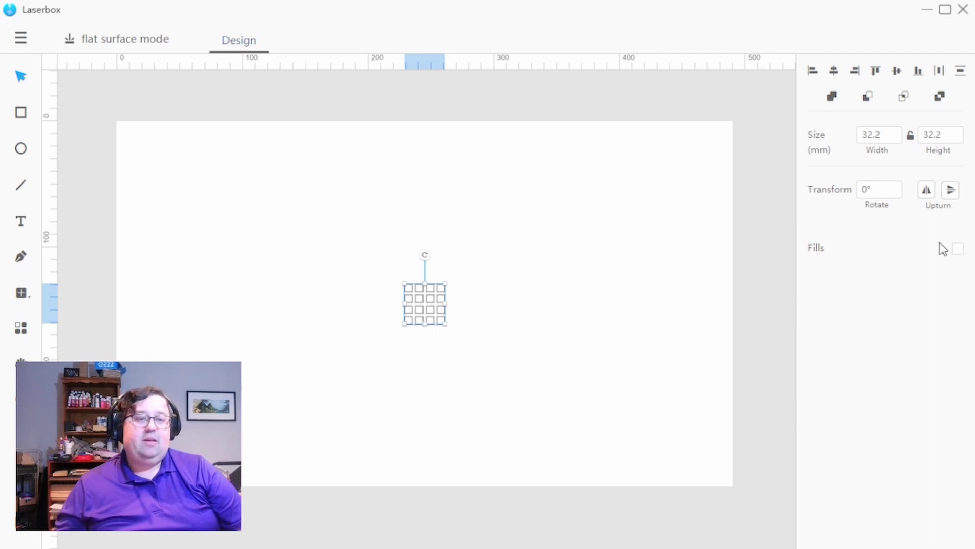
left_click(959, 249)
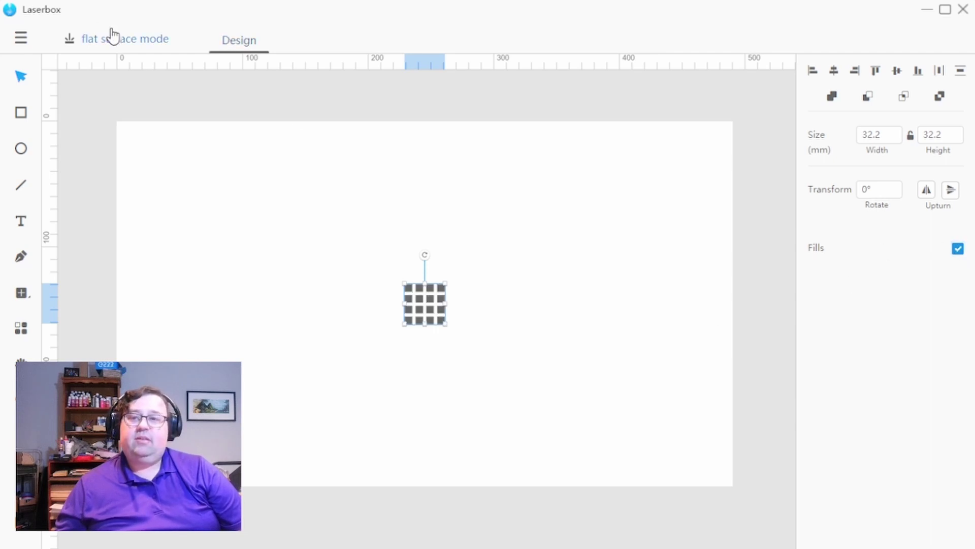
left_click(122, 45)
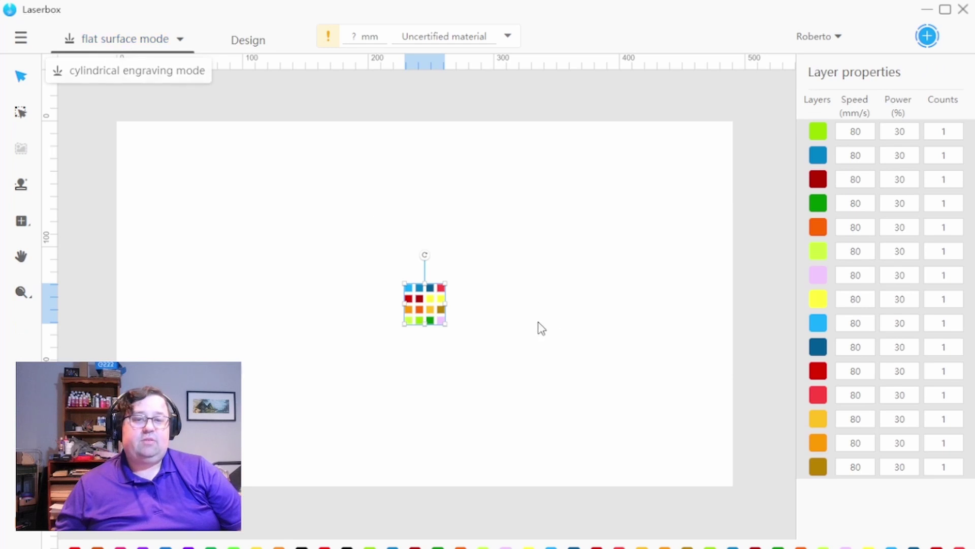
Set the speed of the light blue layer, used by the grid's first square, to 300 mm/s
double_click(869, 131)
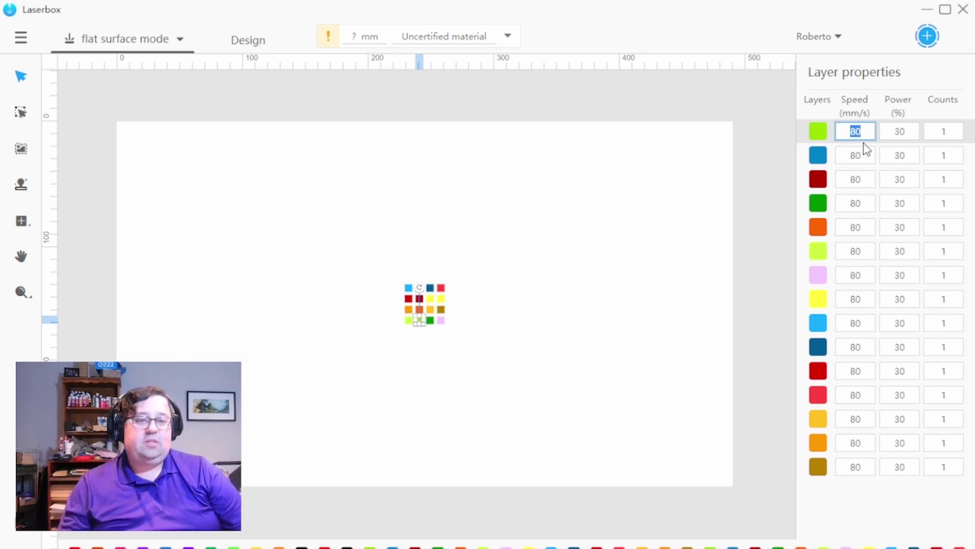
left_click(409, 288)
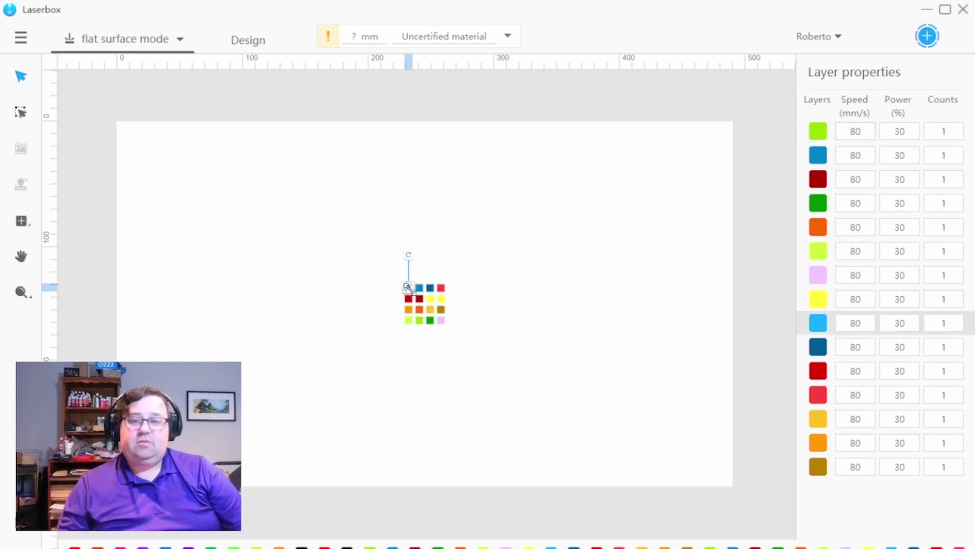
left_click(871, 323)
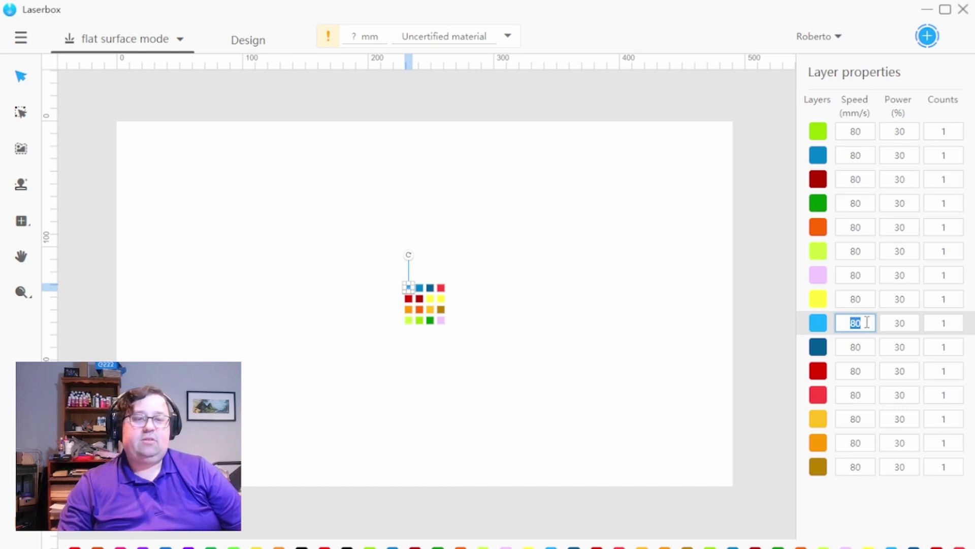
left_click(871, 323)
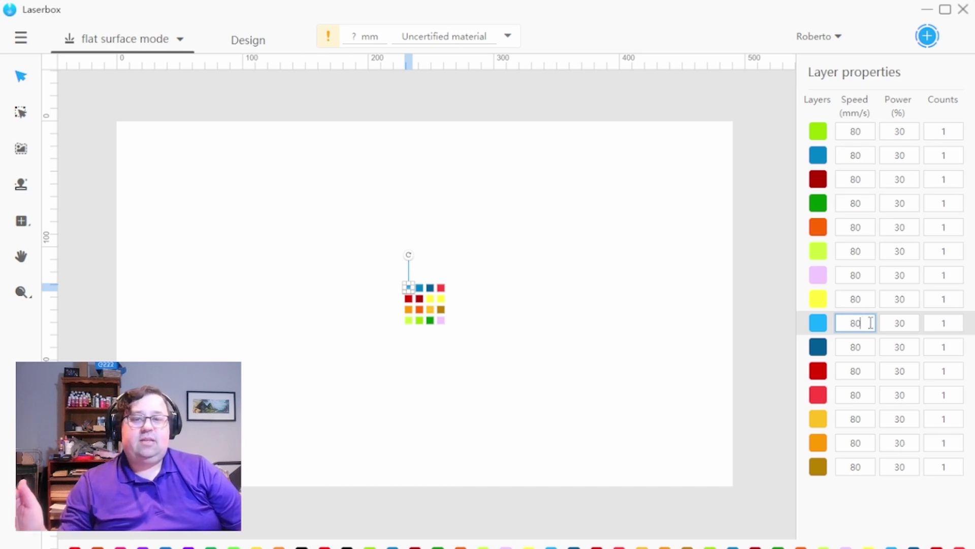
left_click_drag(871, 323, 827, 326)
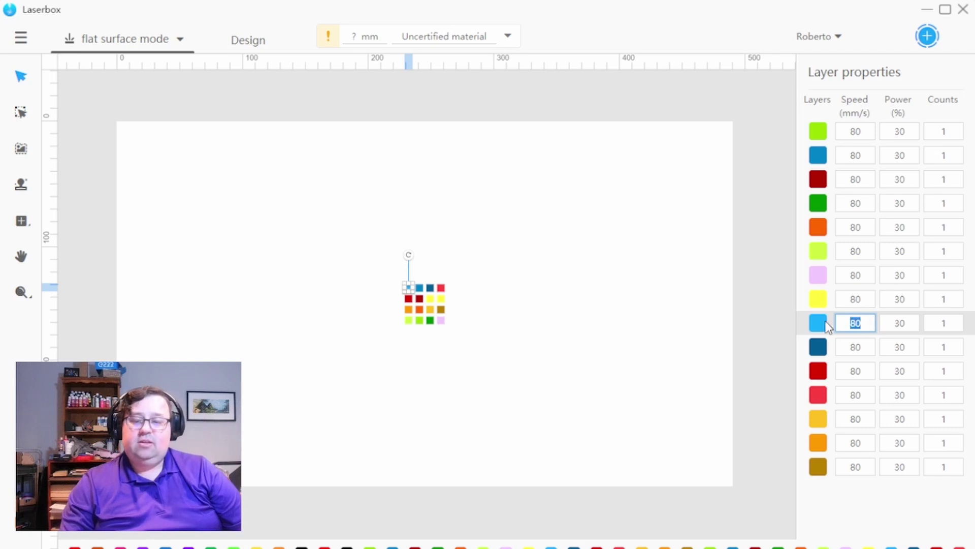
type("300")
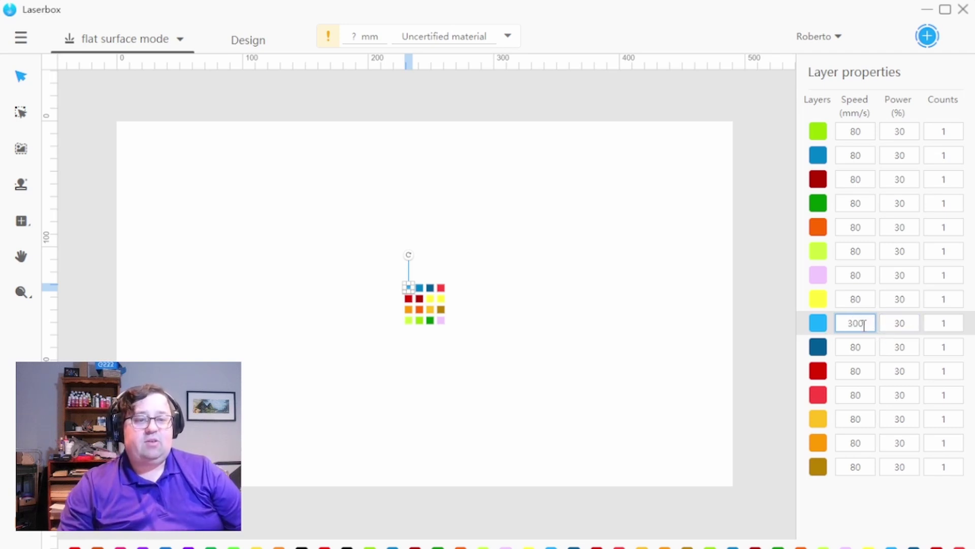
Set the speed of the light blue layer to 330 mm/s
double_click(865, 325)
type("3")
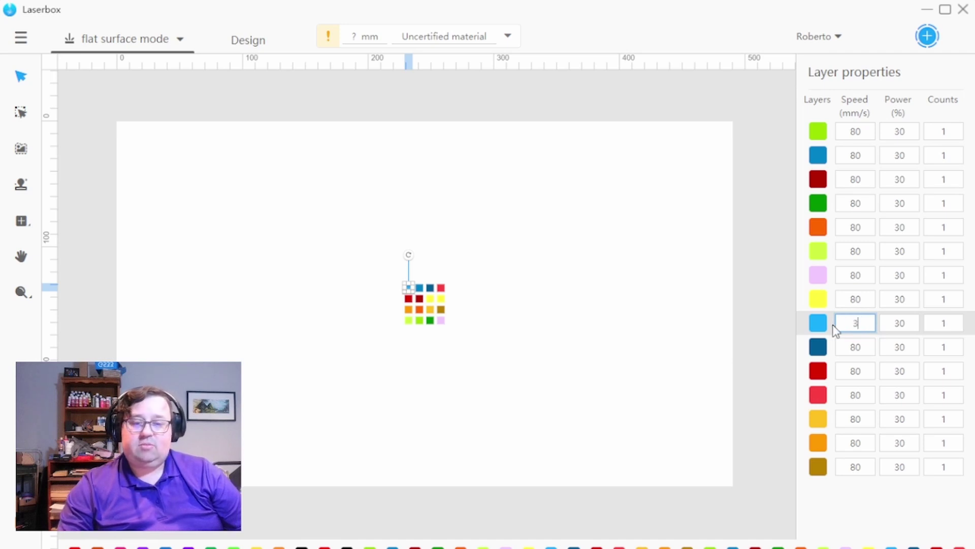
type("30")
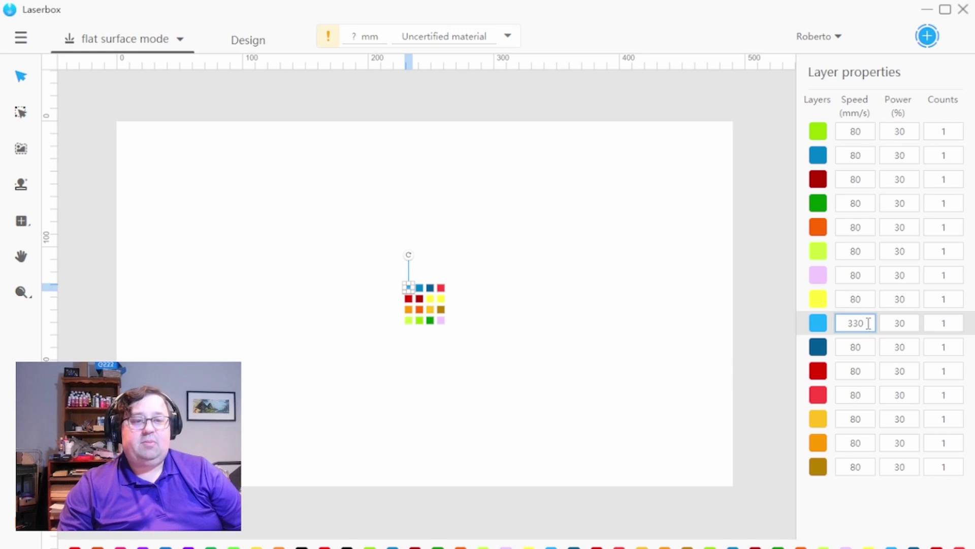
Set the light blue layer's speed to 264 mm/s and its power to 50 %
left_click_drag(860, 325, 838, 331)
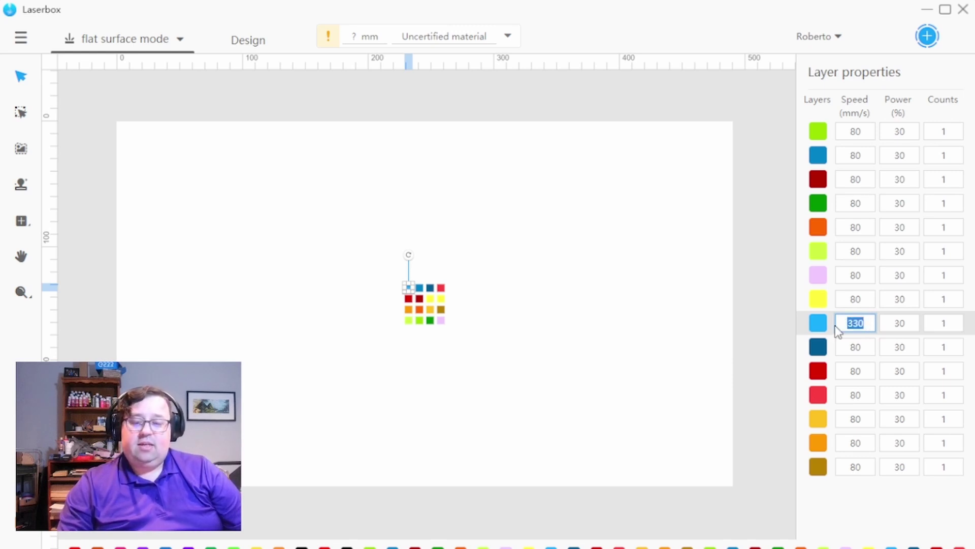
type("264")
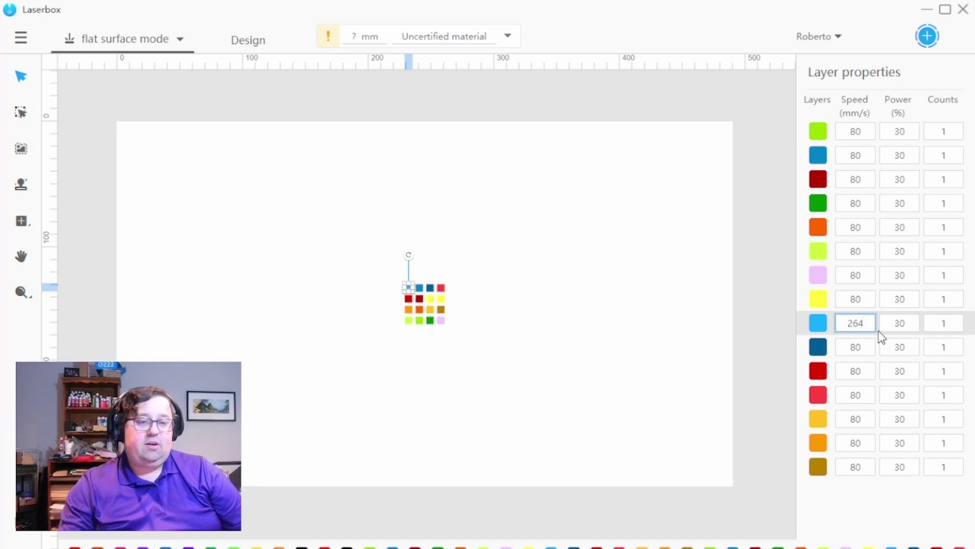
double_click(902, 325)
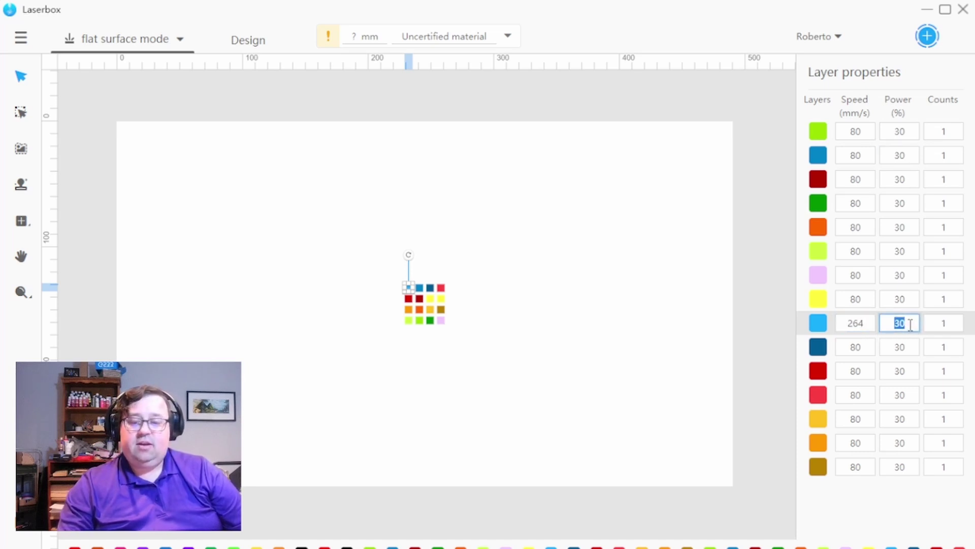
type("5")
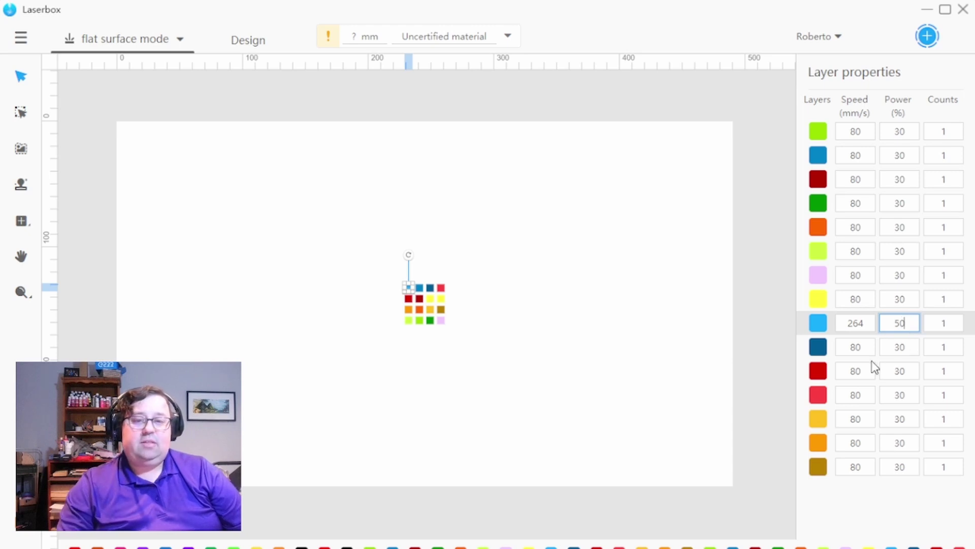
Set the medium blue layer, used by the second square in the grid's first row, to 264 mm/s speed and 40 % power
left_click(824, 348)
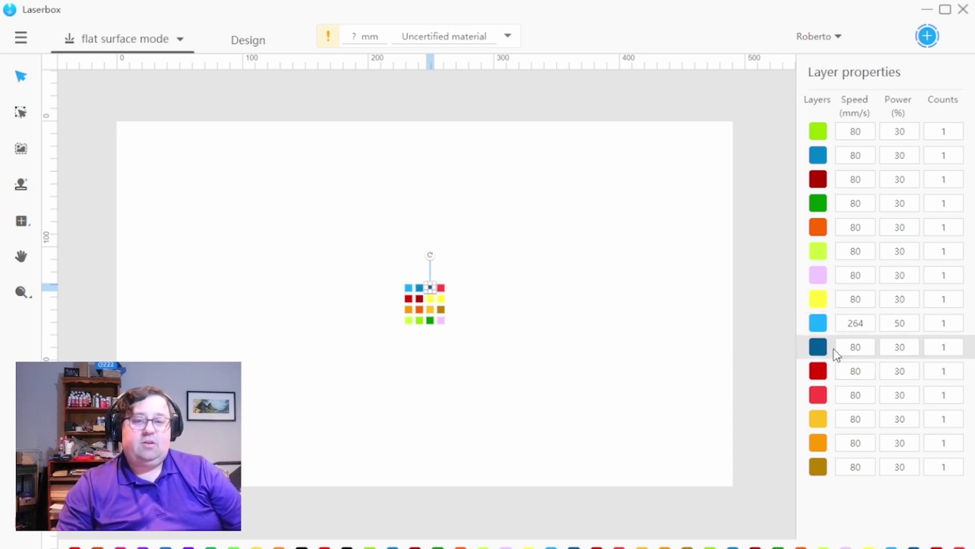
left_click(419, 288)
left_click(869, 156)
double_click(868, 156)
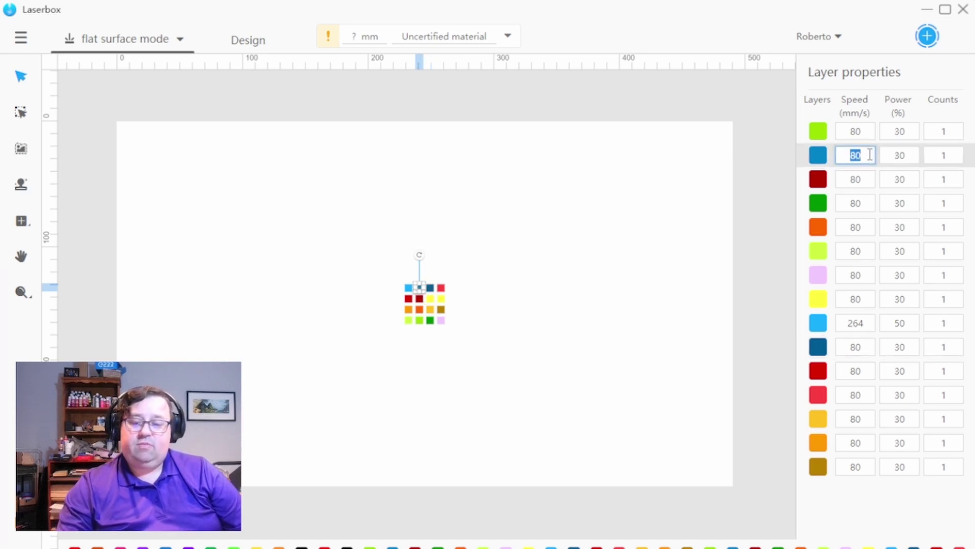
type("264")
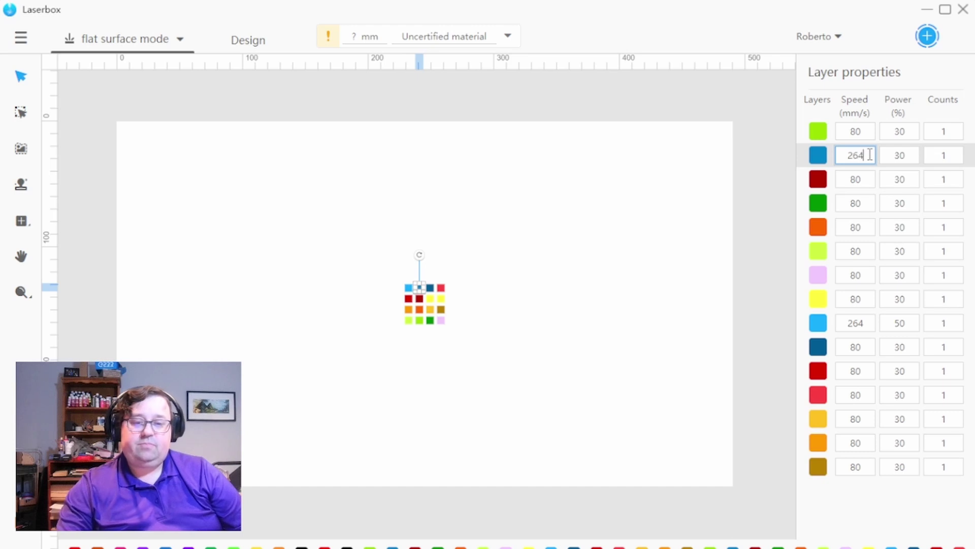
left_click(909, 155)
double_click(908, 155)
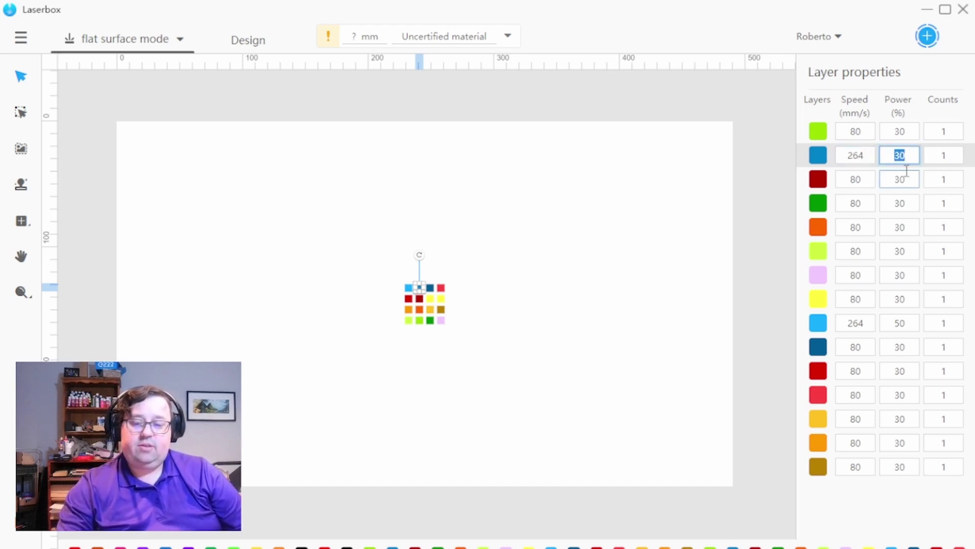
type("40")
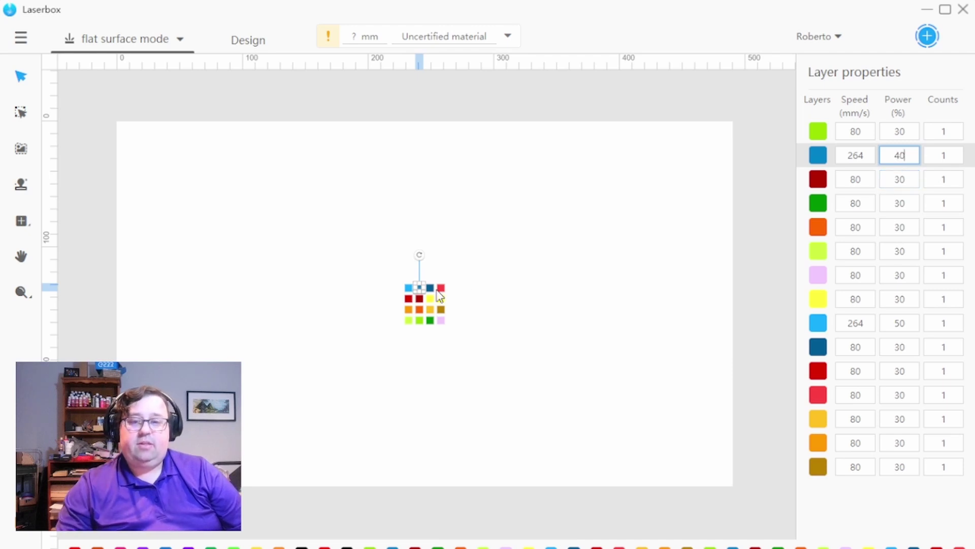
Set the speed of the dark blue layer, used by the third square in the grid's first row, to 264 mm/s
left_click(430, 288)
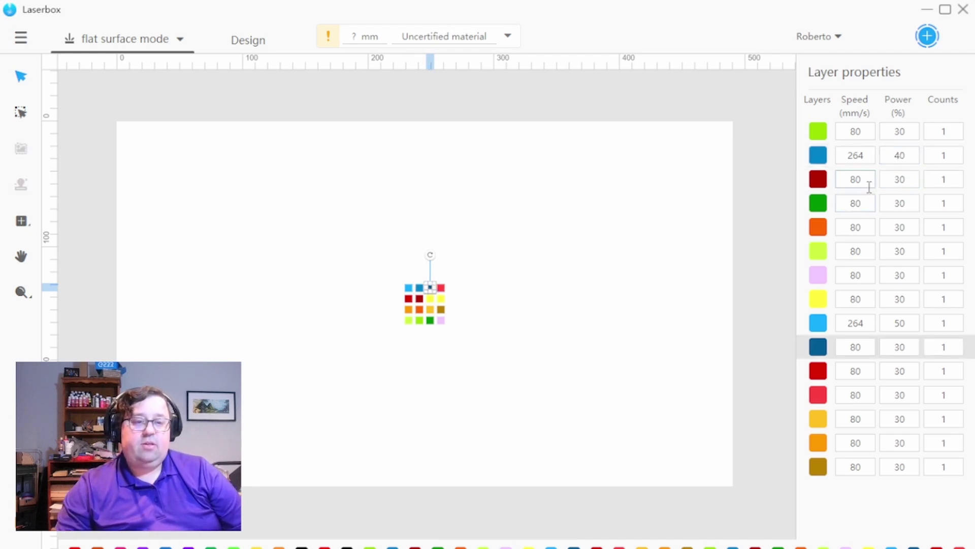
left_click(869, 346)
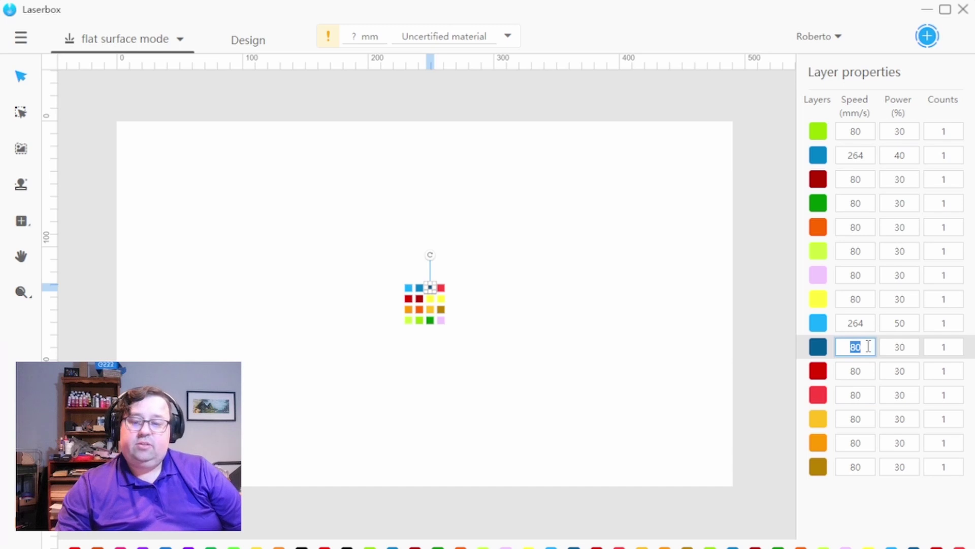
type("264")
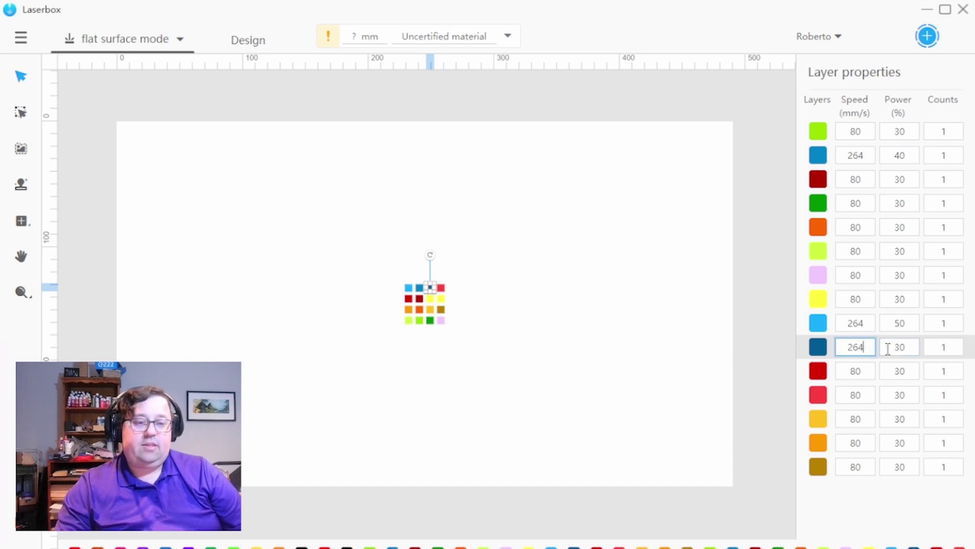
left_click(900, 347)
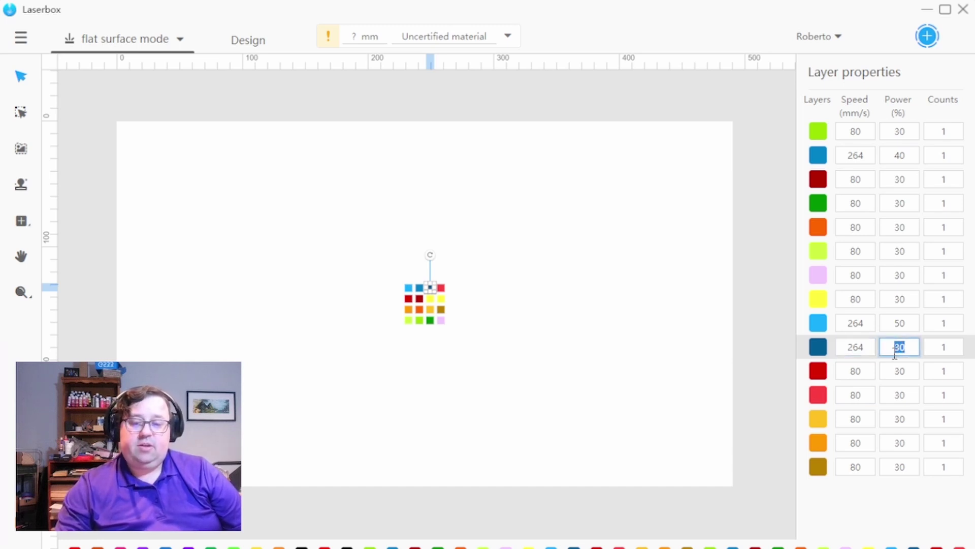
Set the light red layer, used by the last square in the grid's first row, to 264 mm/s speed and 20 % power
left_click(859, 371)
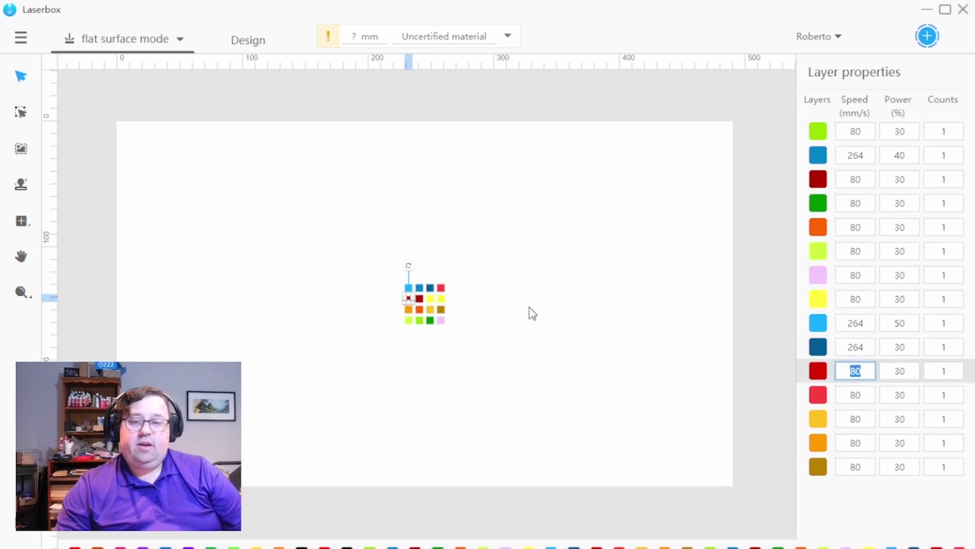
left_click(442, 288)
left_click(858, 395)
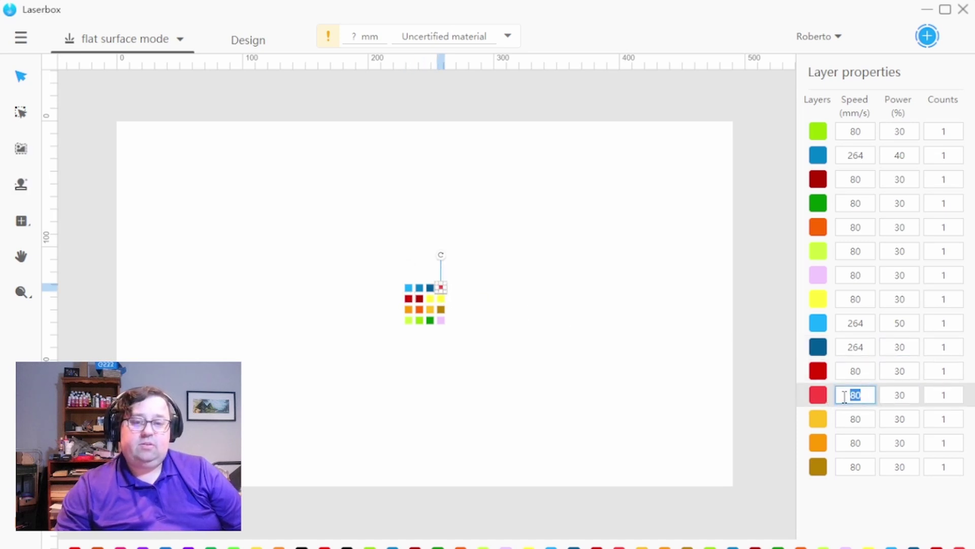
type("2")
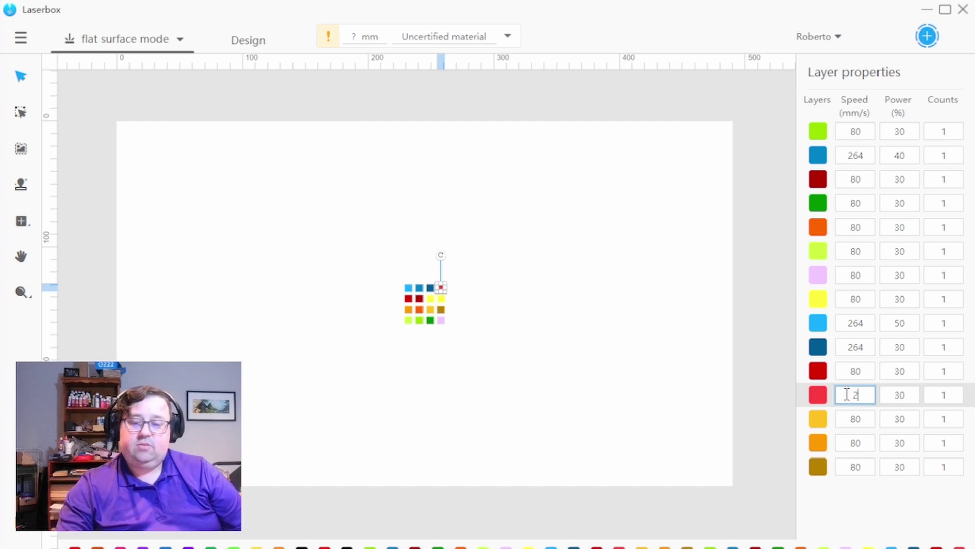
type("64")
left_click(906, 398)
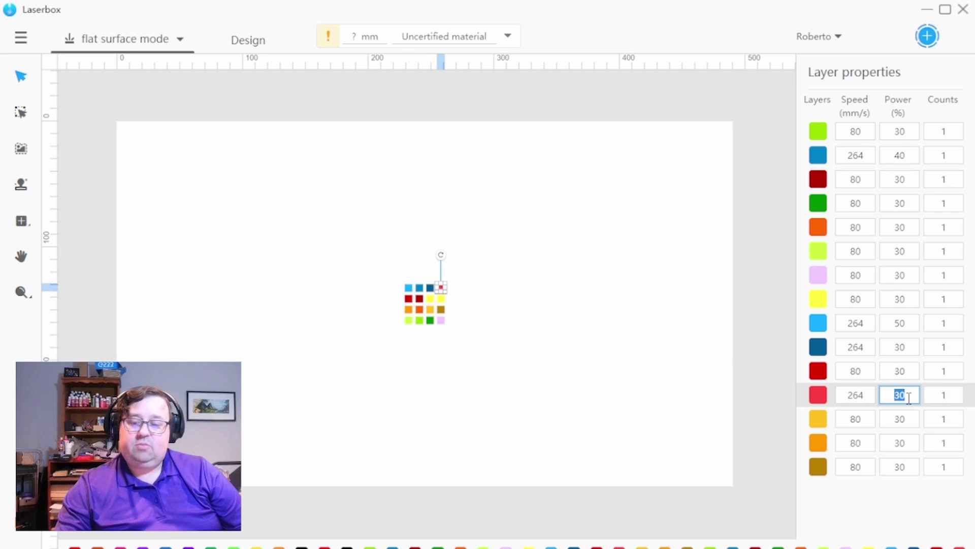
type("2")
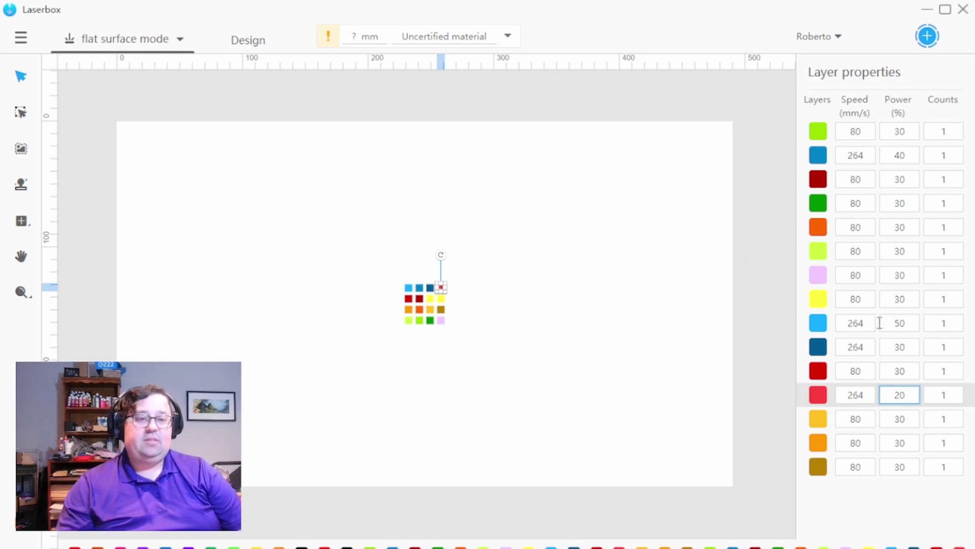
Disable Fills in Design for the red square starting the grid's second row and return to flat surface mode
left_click(505, 303)
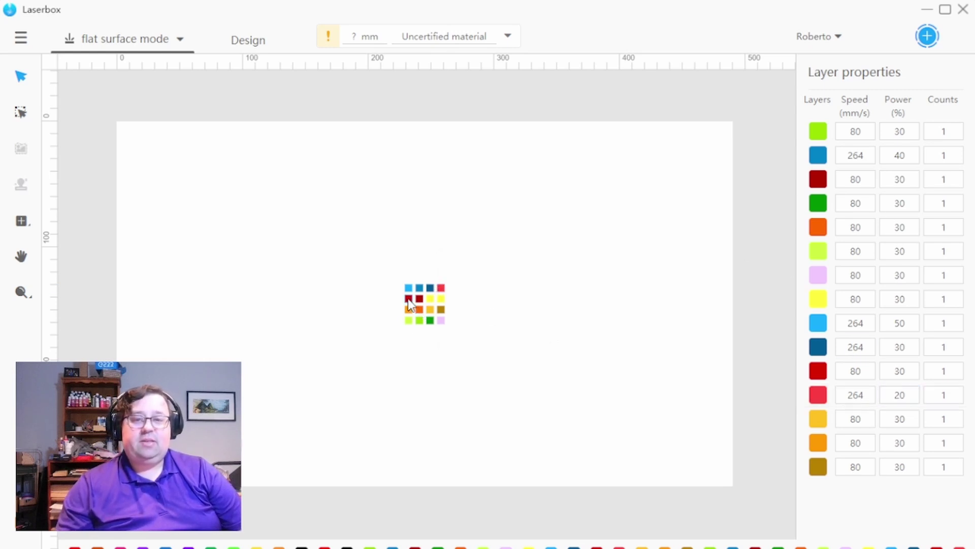
left_click(408, 299)
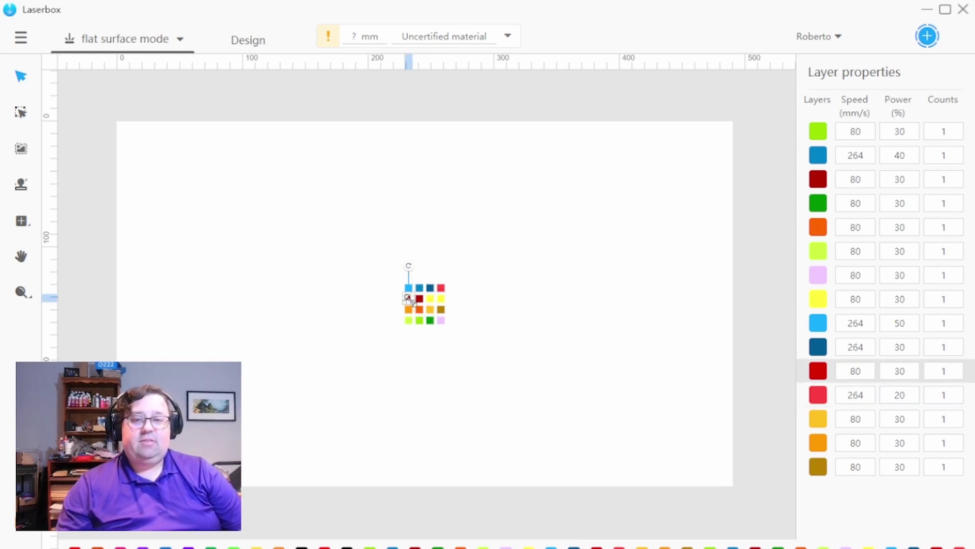
left_click(247, 38)
left_click(957, 250)
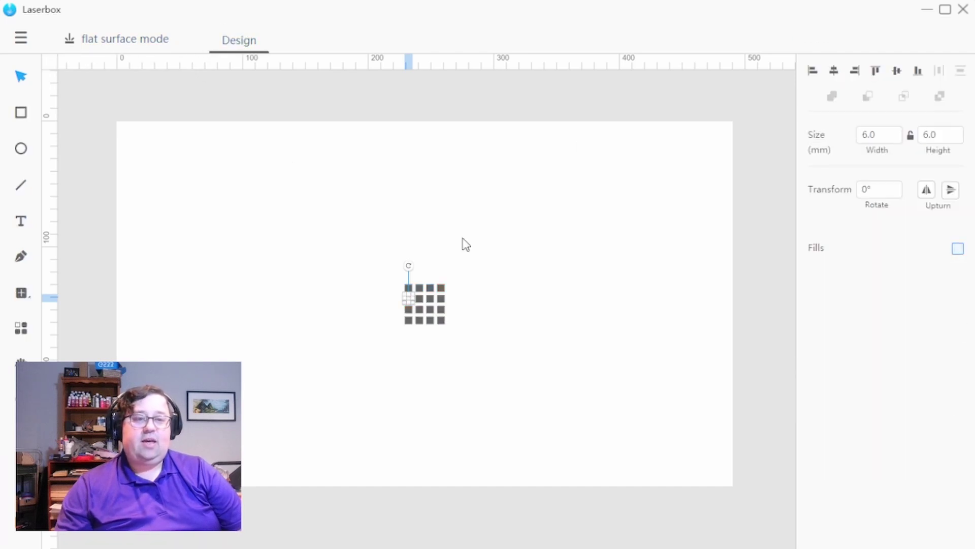
left_click(108, 41)
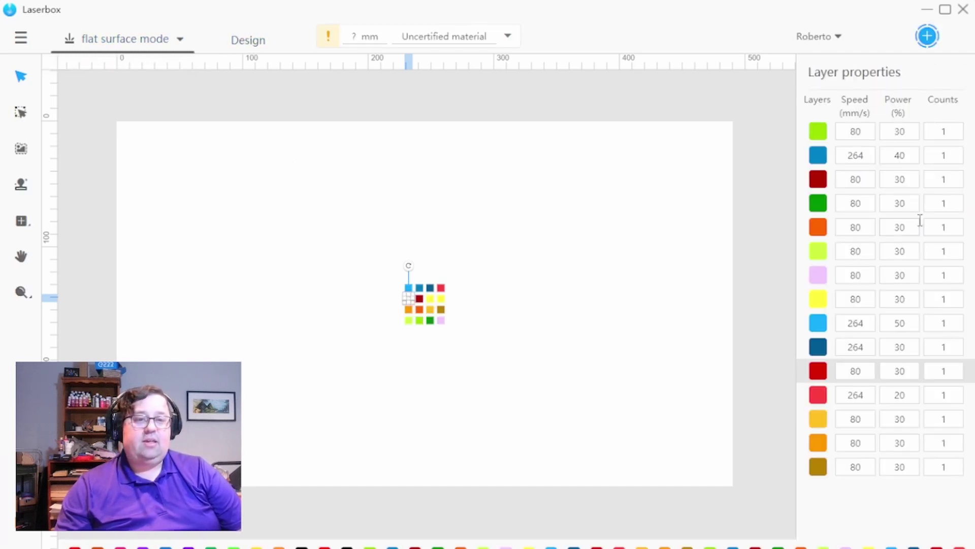
Set the speed of the red layer, used by the unfilled square in the grid's second row, to 70 mm/s
left_click(856, 227)
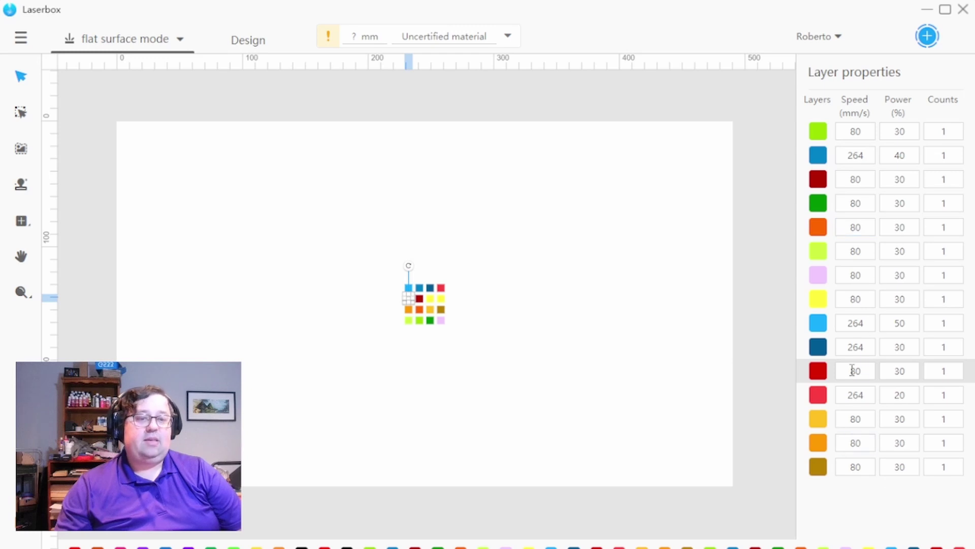
double_click(870, 371)
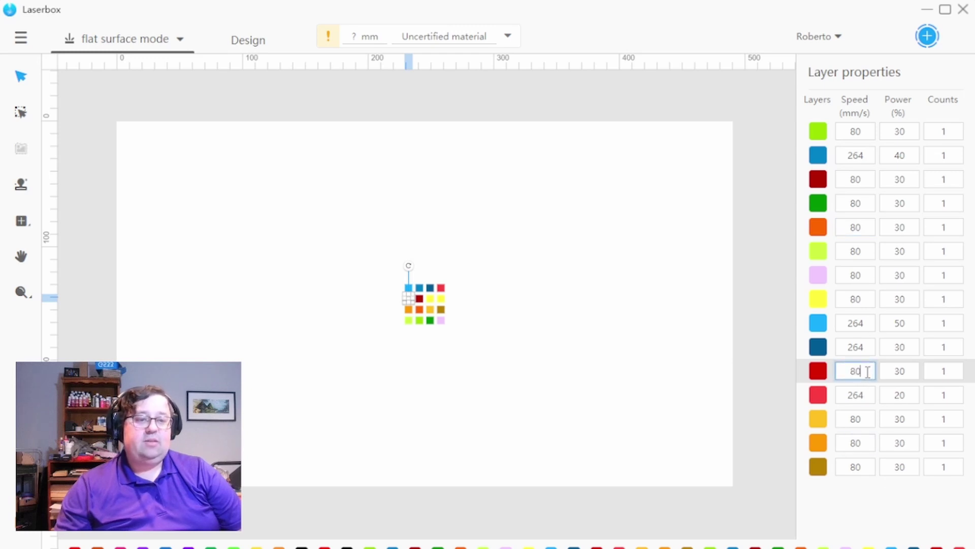
type("7")
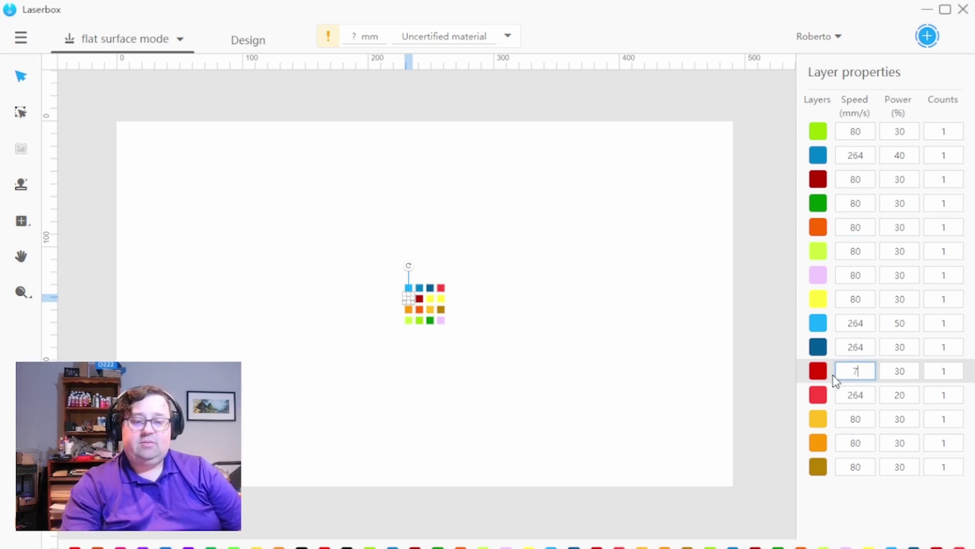
type("0")
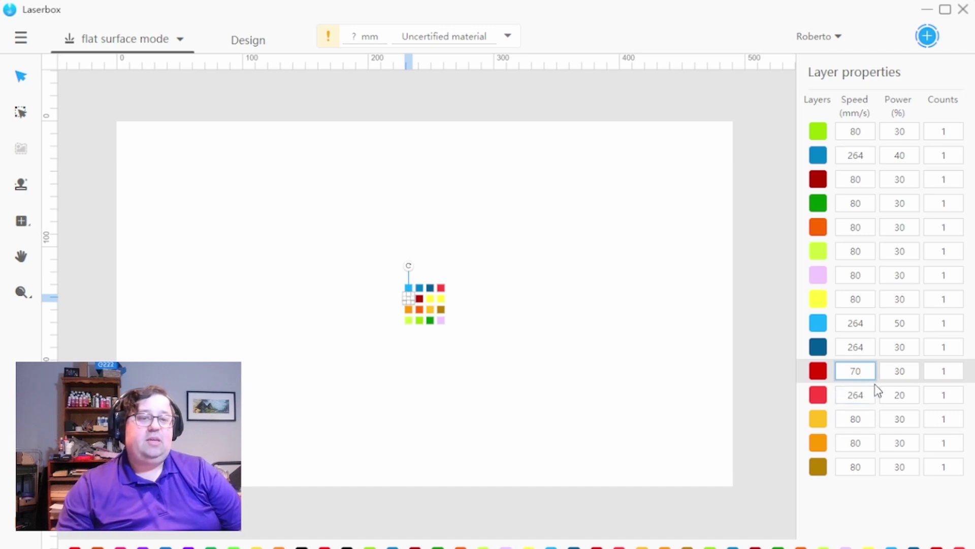
double_click(912, 371)
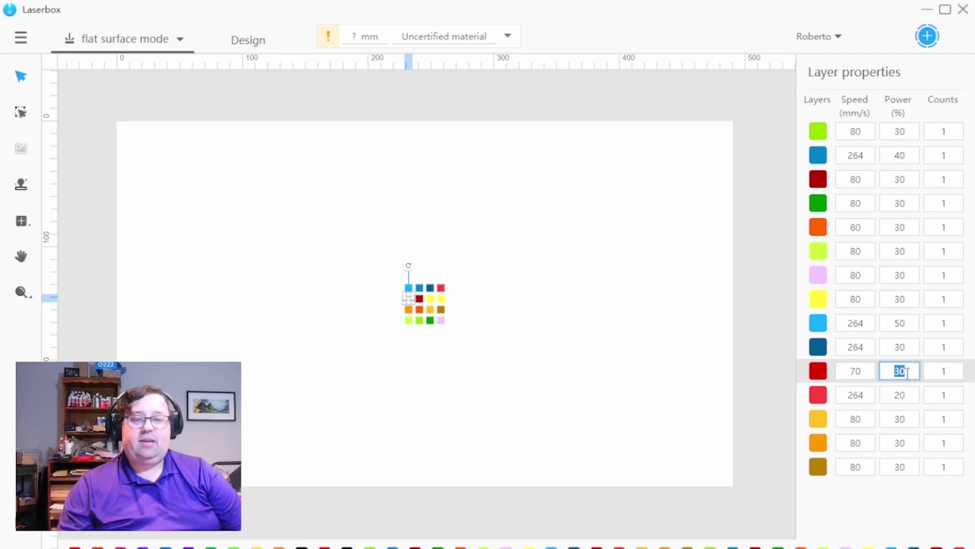
left_click(487, 317)
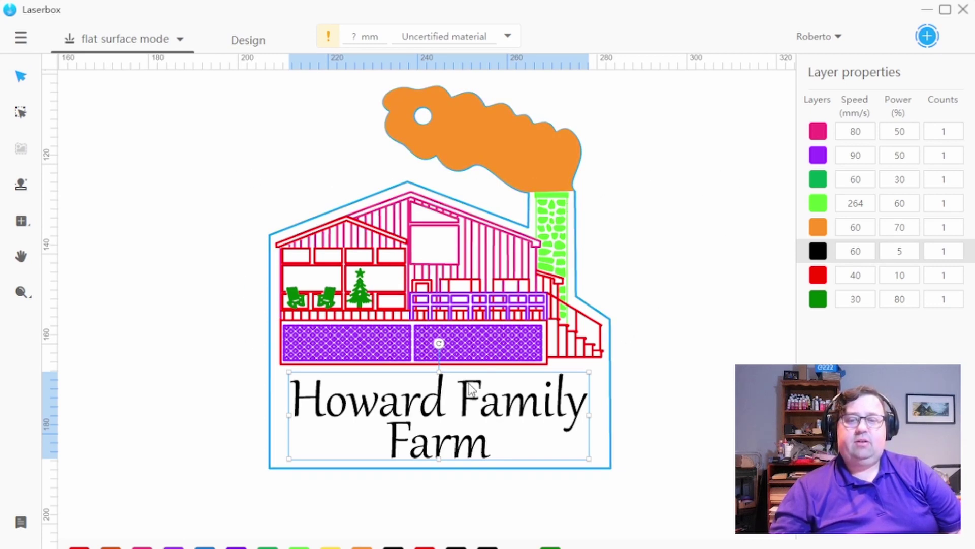
Examine which layer speed and power settings apply to the smoke, lettering and chimney of the house sign design
left_click(699, 231)
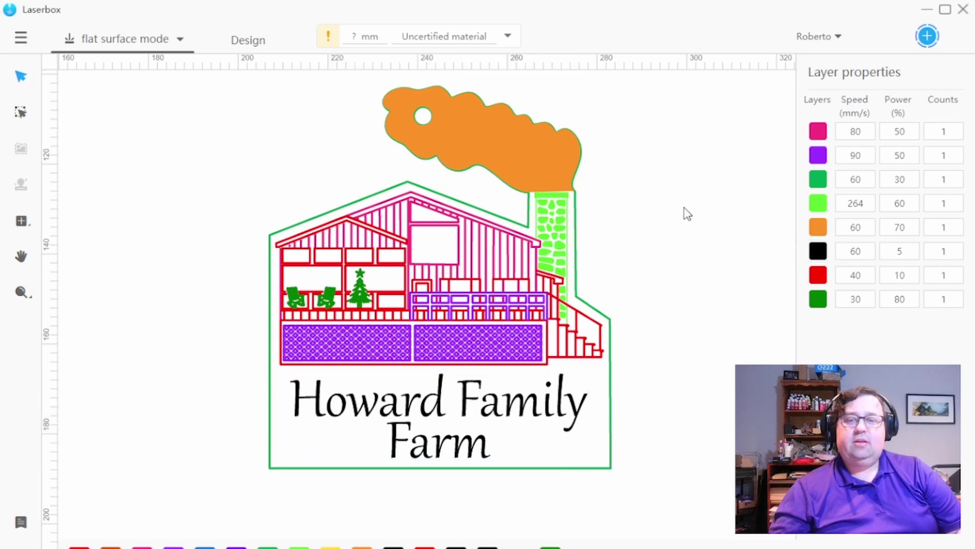
left_click(519, 127)
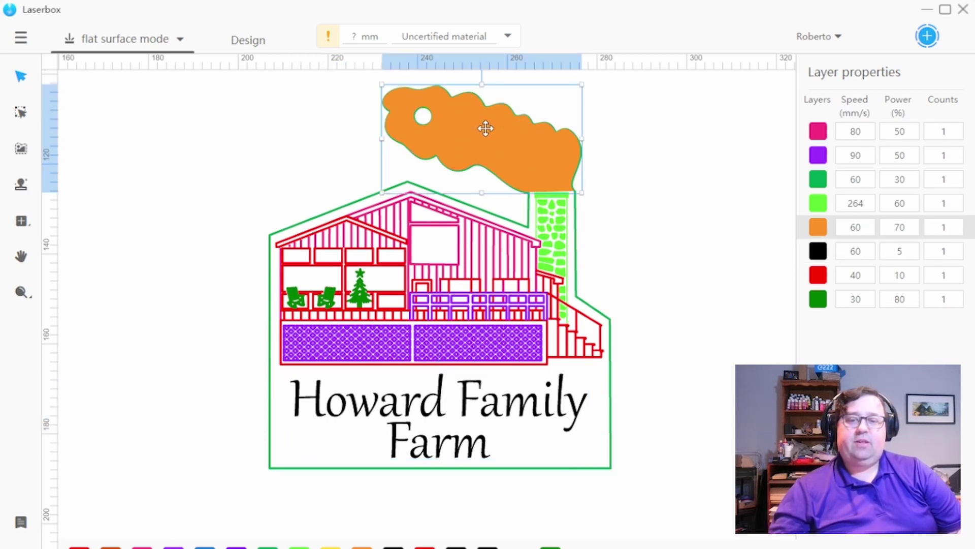
left_click(468, 412)
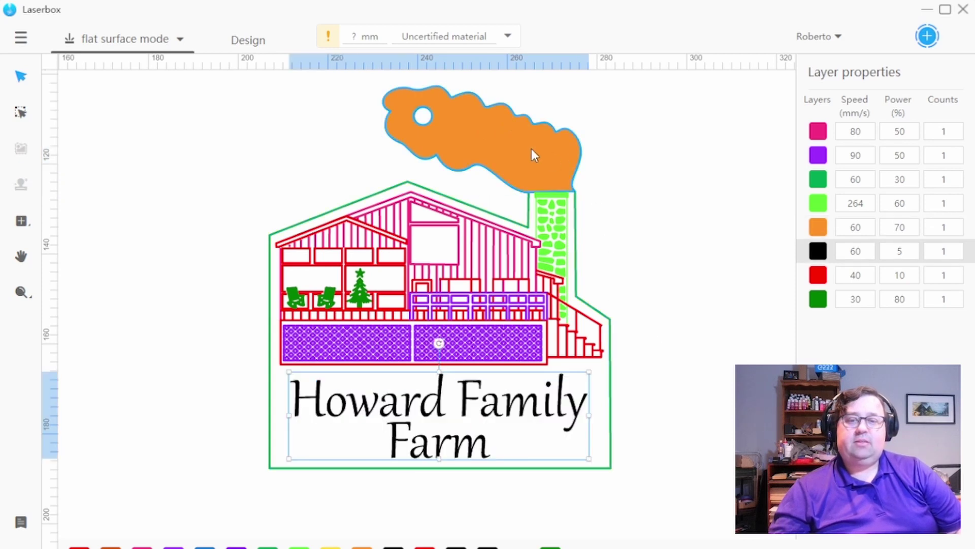
left_click(561, 227)
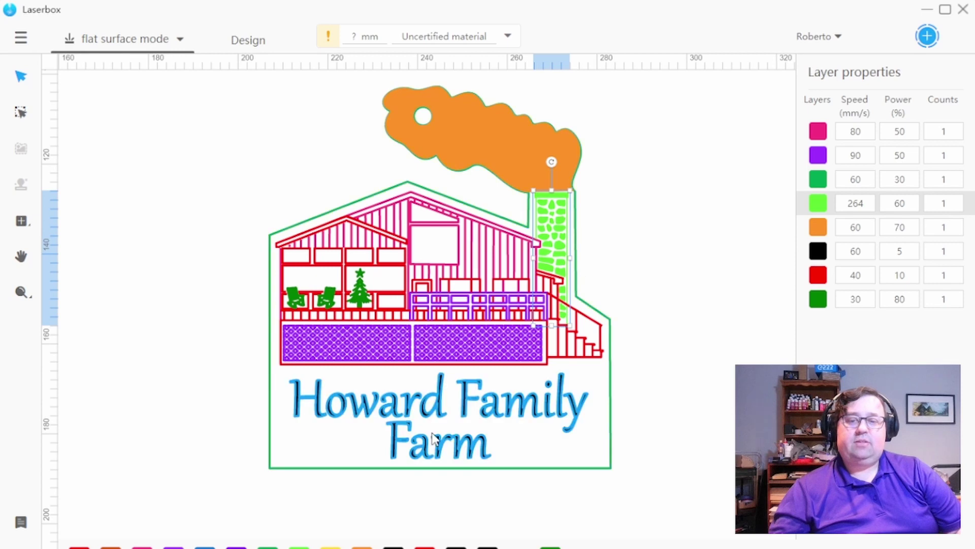
left_click(656, 217)
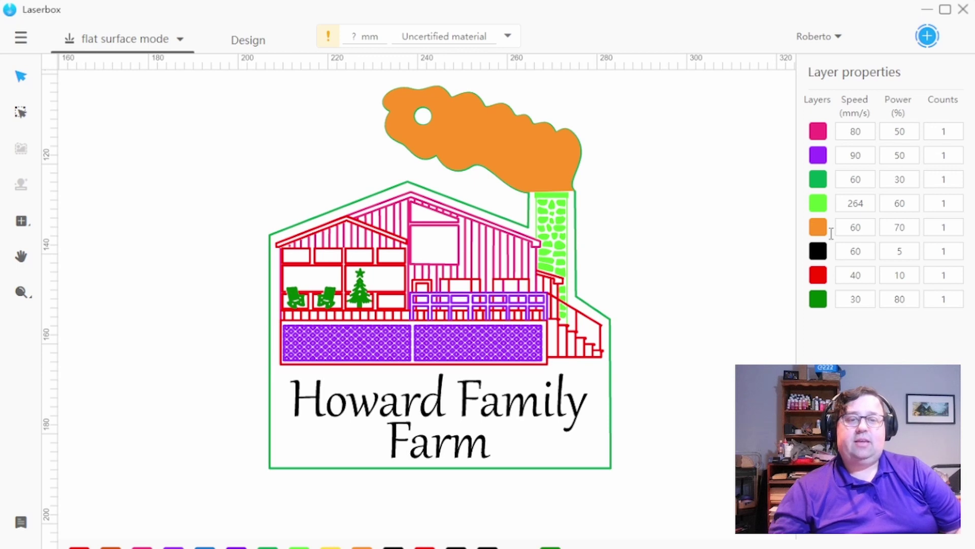
Examine the purple lattice panels below the porch and the surrounding house details, checking which layer the lattice belongs to
key("Return")
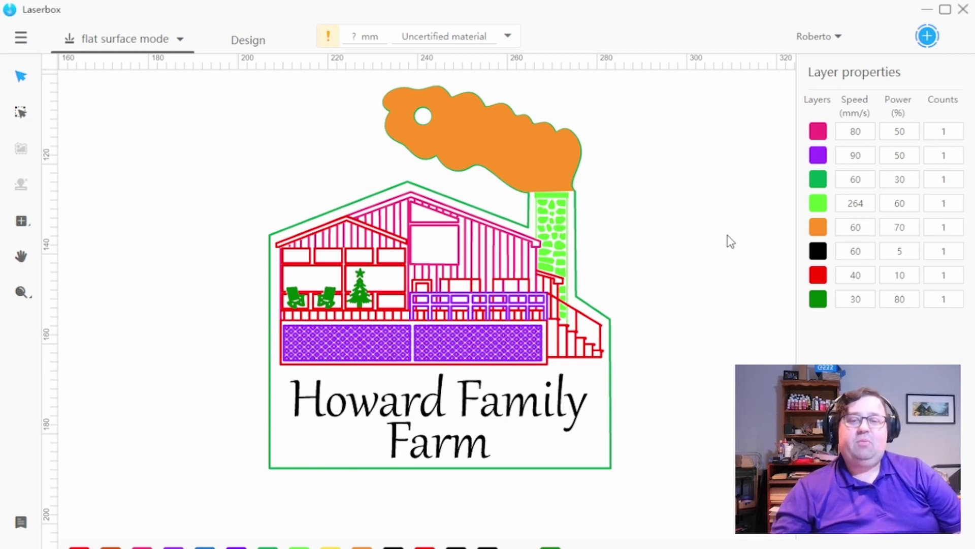
left_click(344, 351)
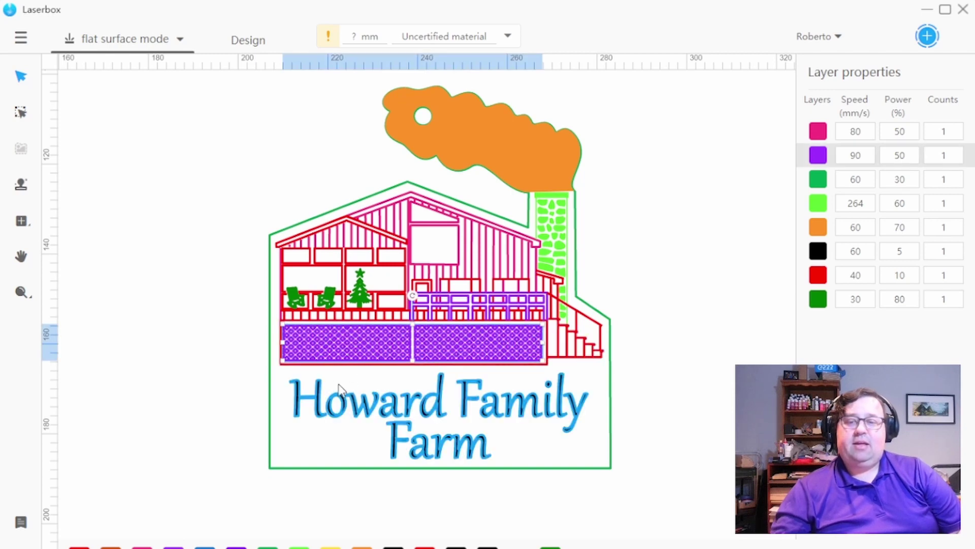
scroll(411, 336, "up", 2)
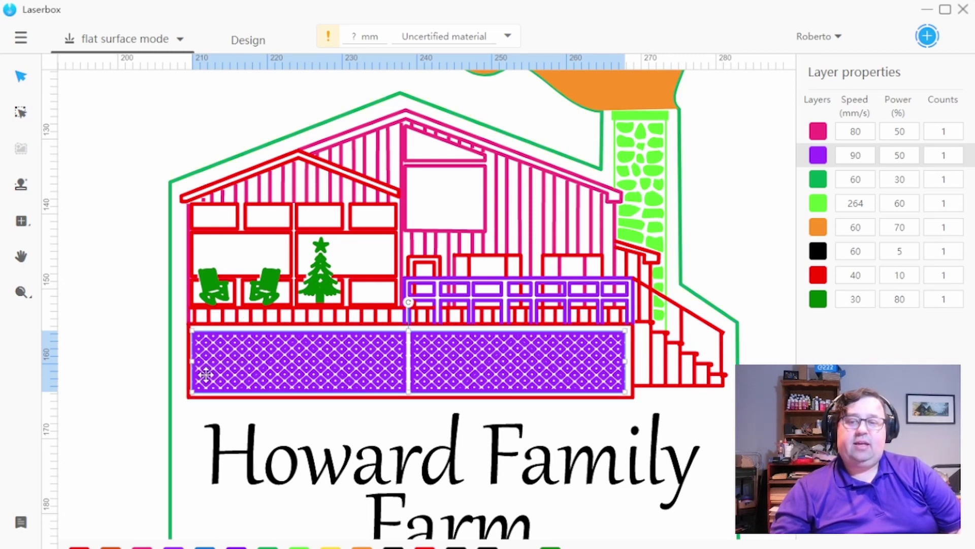
scroll(470, 359, "down", 2)
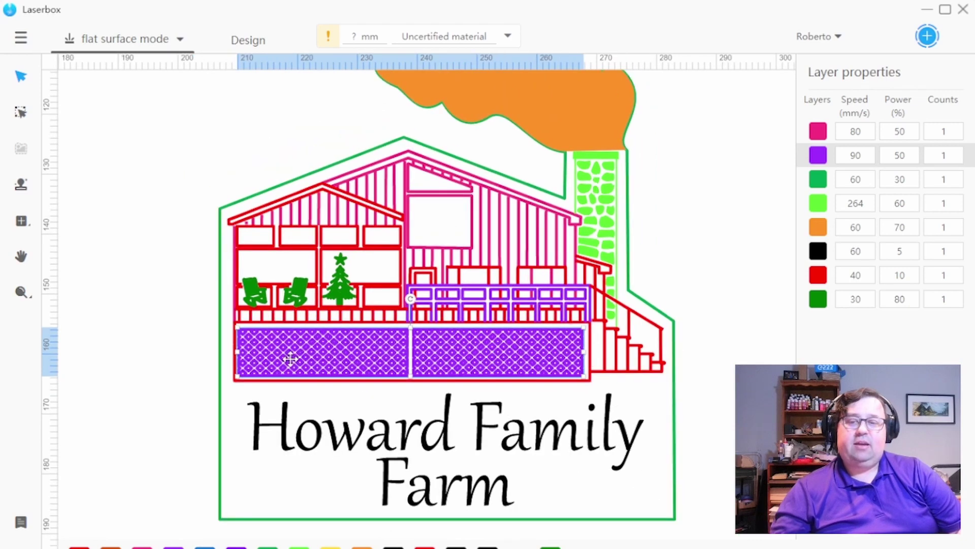
scroll(401, 353, "down", 1)
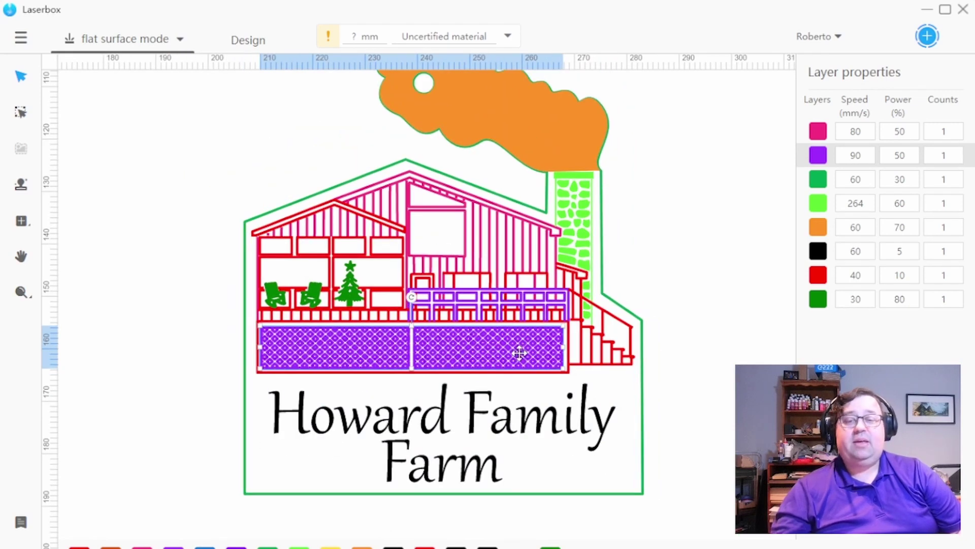
scroll(512, 355, "down", 1)
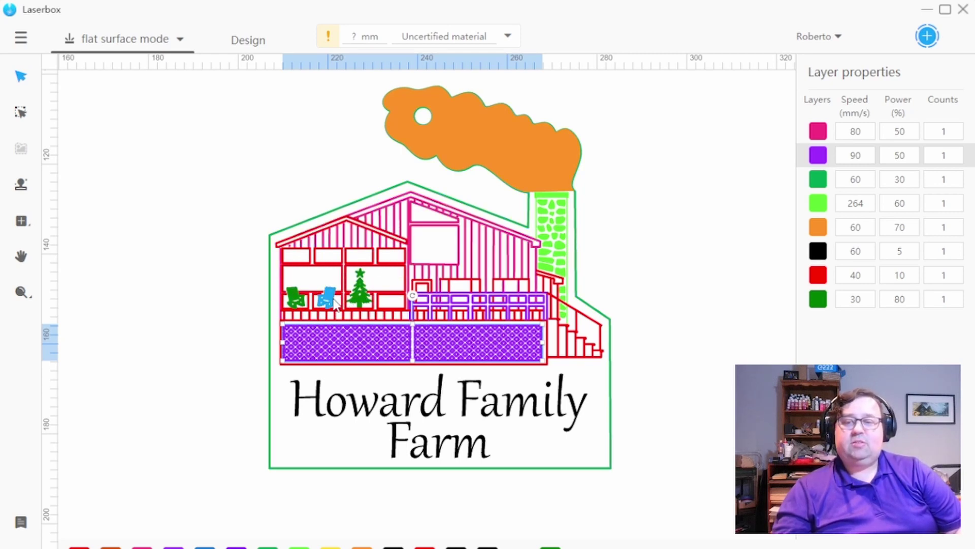
scroll(313, 302, "up", 1)
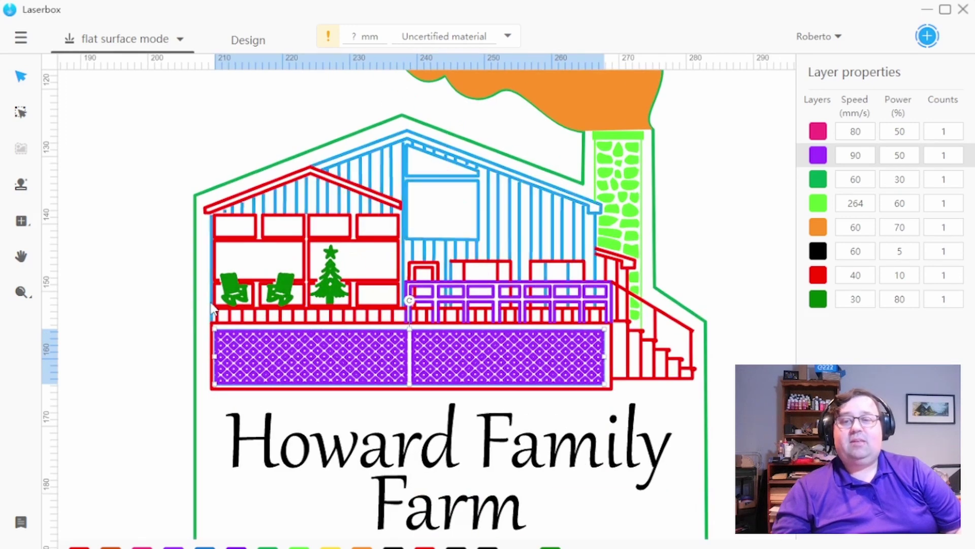
scroll(313, 302, "down", 1)
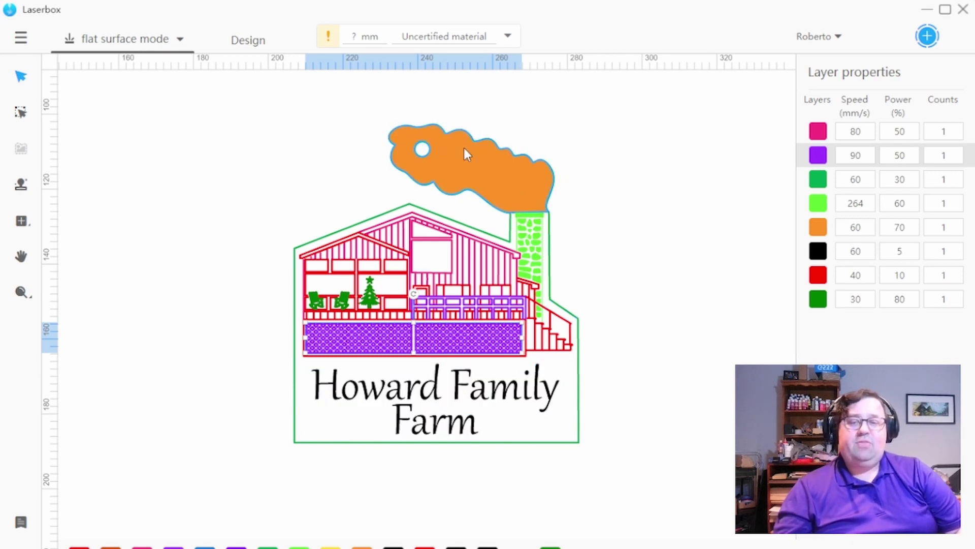
left_click(291, 254)
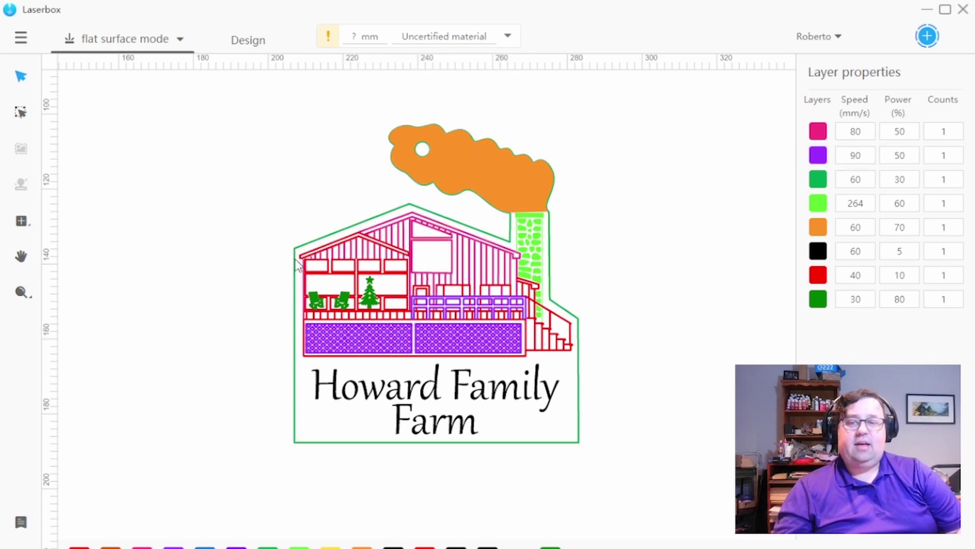